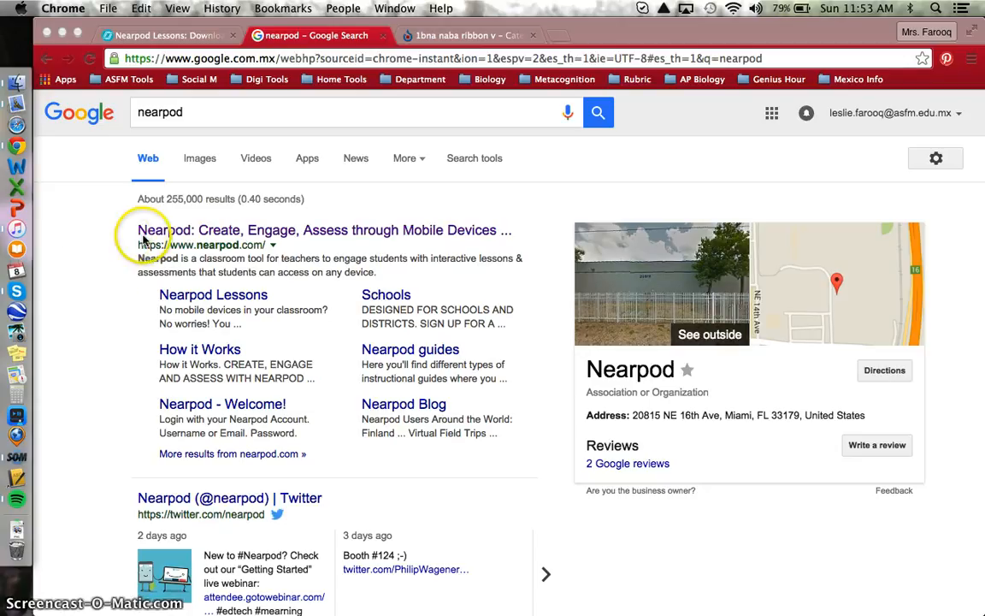
- Switch to Nearpod, create a new presentation and add a blank content slide
click(167, 38)
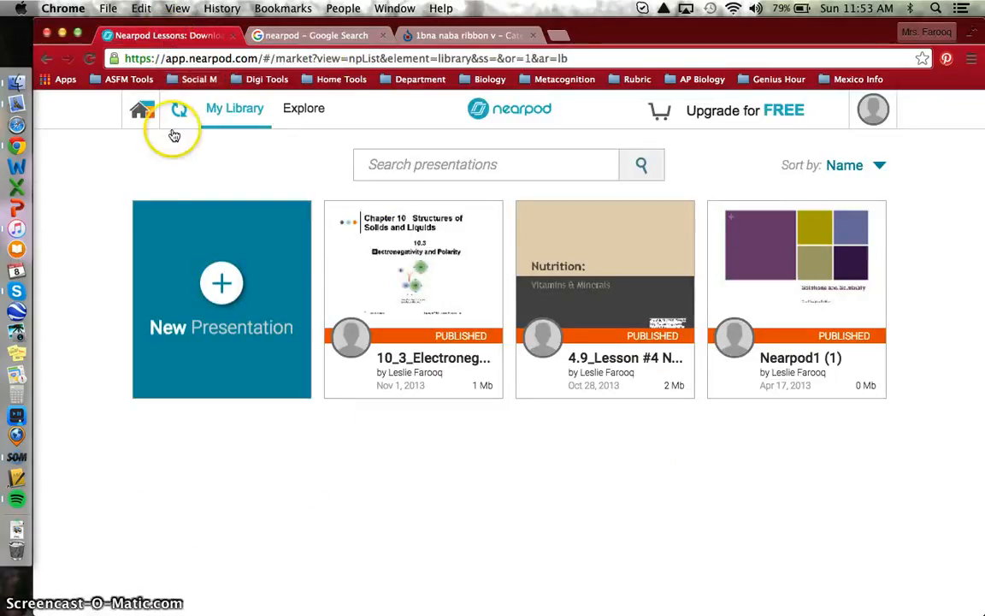
click(216, 290)
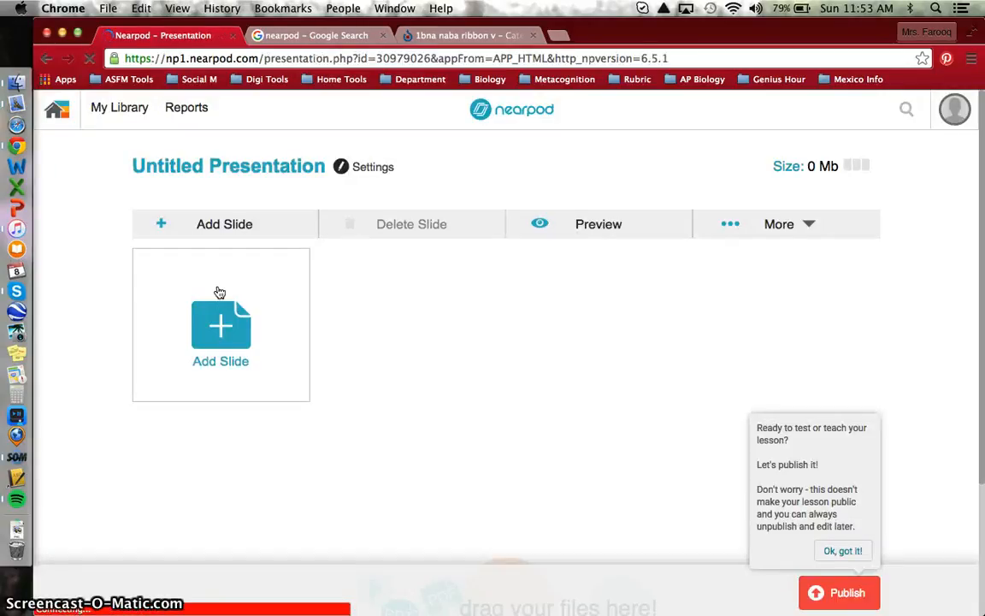
click(220, 317)
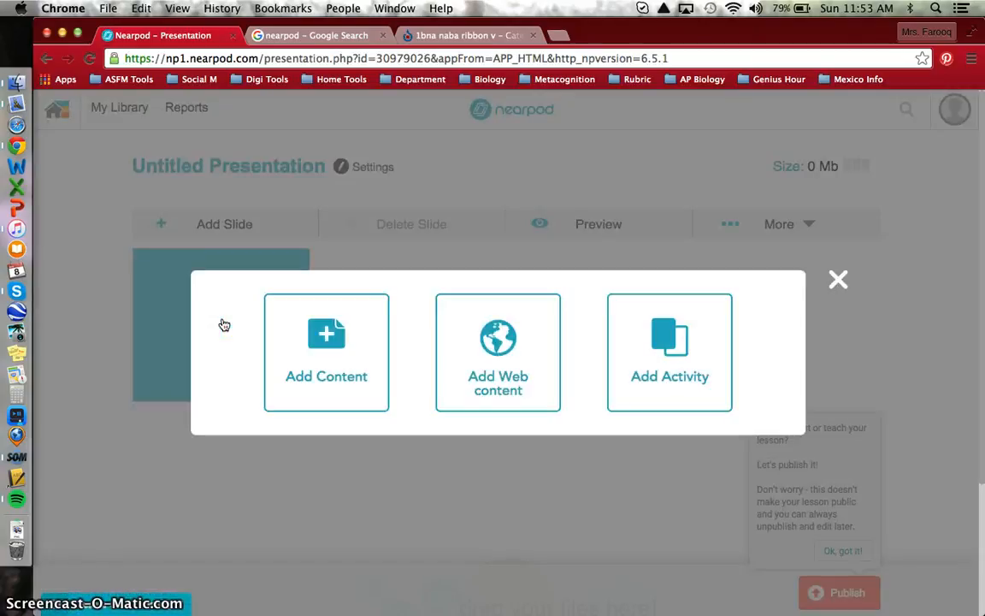
click(322, 332)
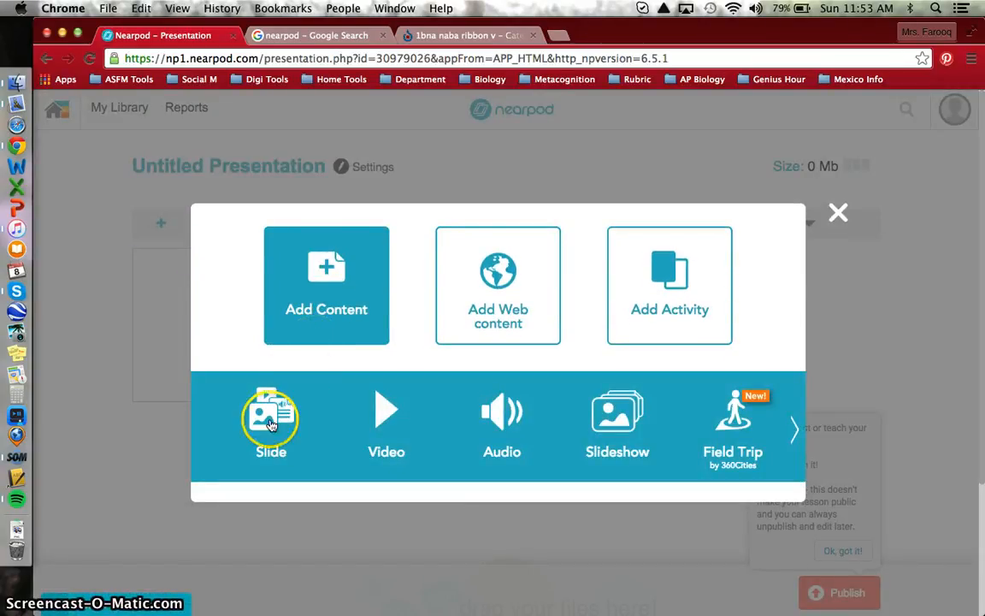
click(248, 382)
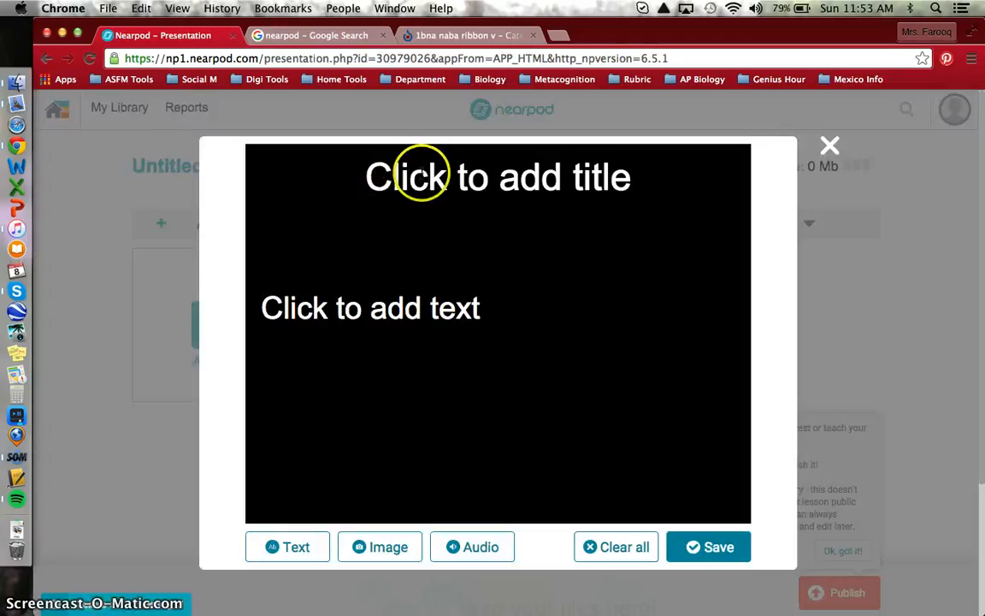
- Enter "DNA Structure" as the title of the new slide
click(421, 172)
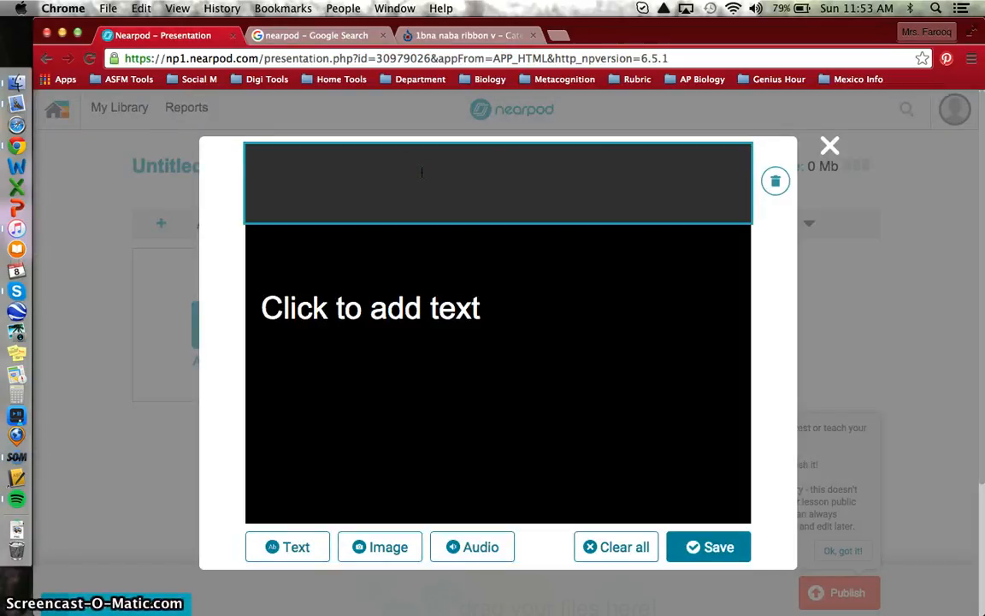
text(DNA Struct)
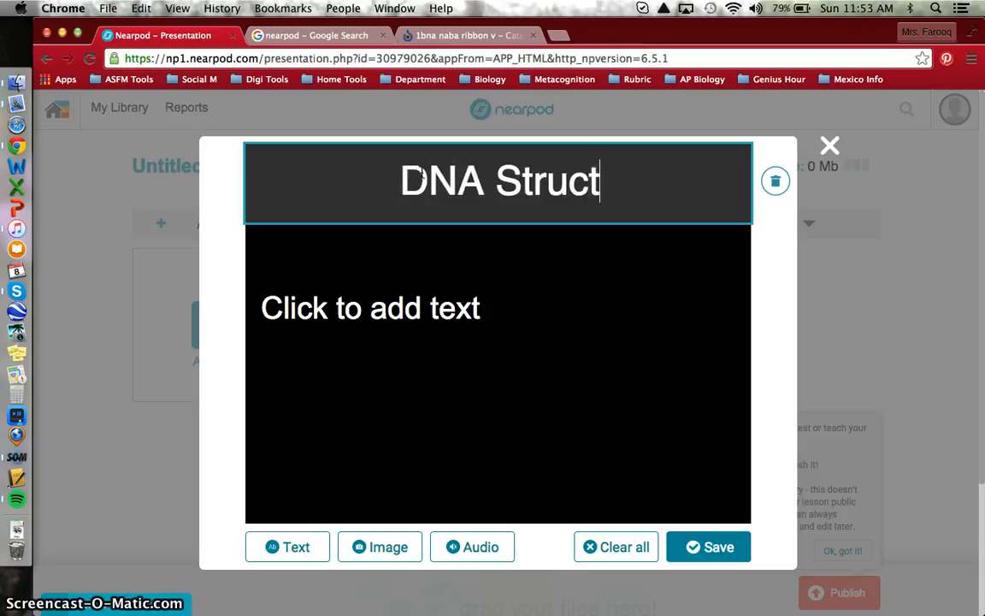
text(ure)
- Insert the image 1bna_naba_ribbon_v.png from the computer's Downloads folder into the DNA Structure slide
click(379, 545)
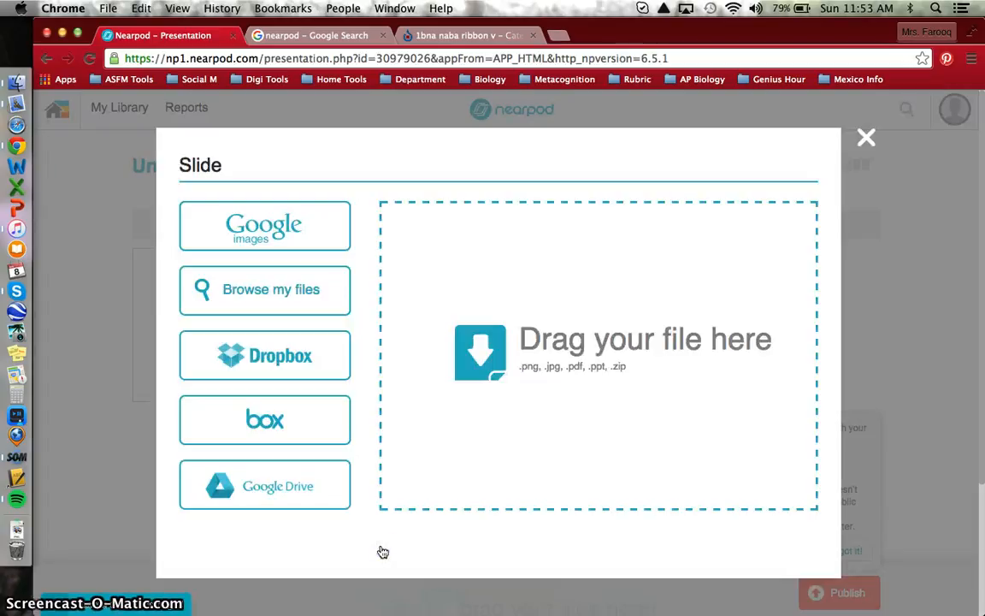
click(477, 352)
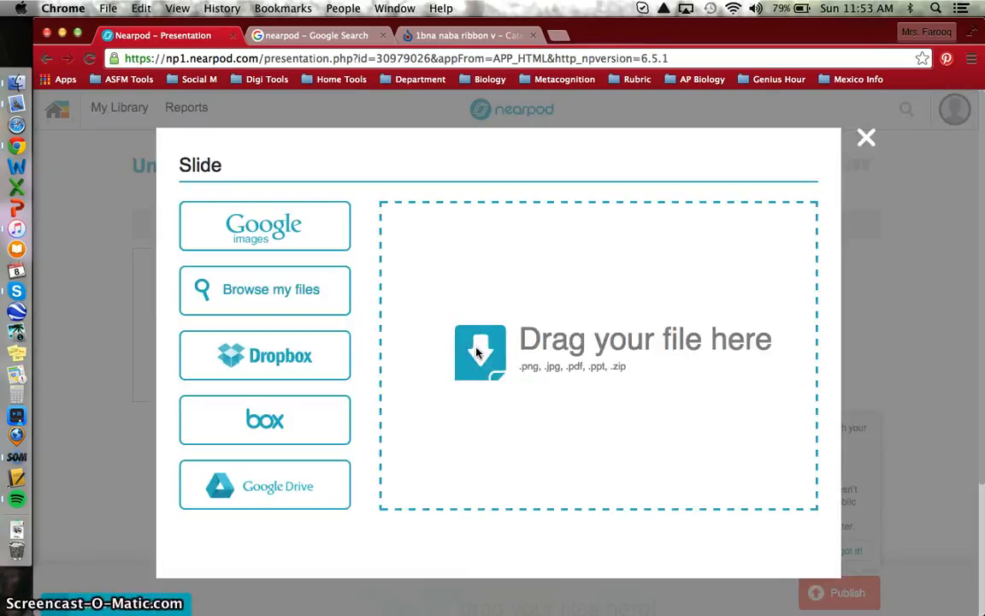
click(275, 287)
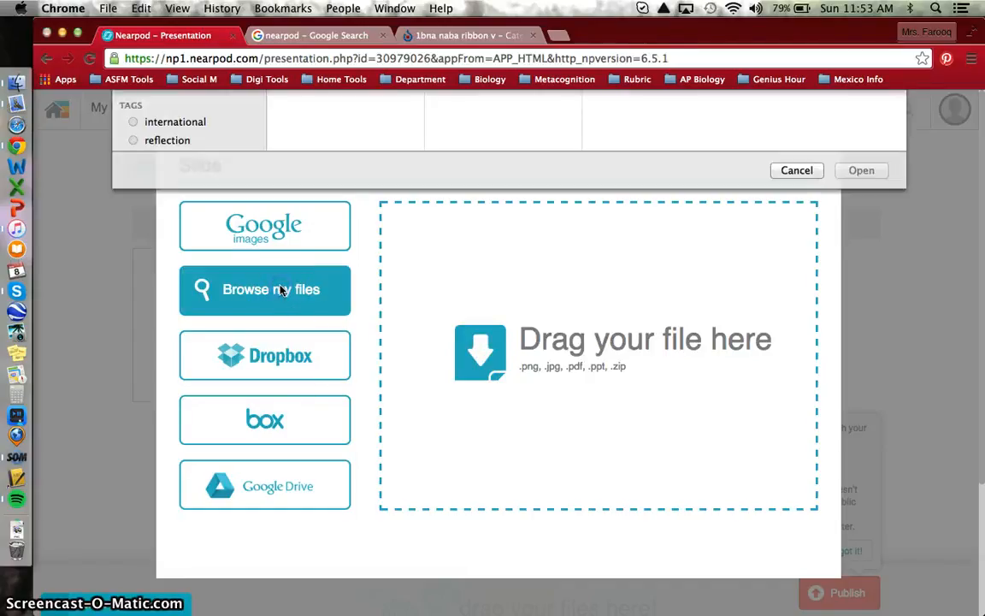
click(187, 170)
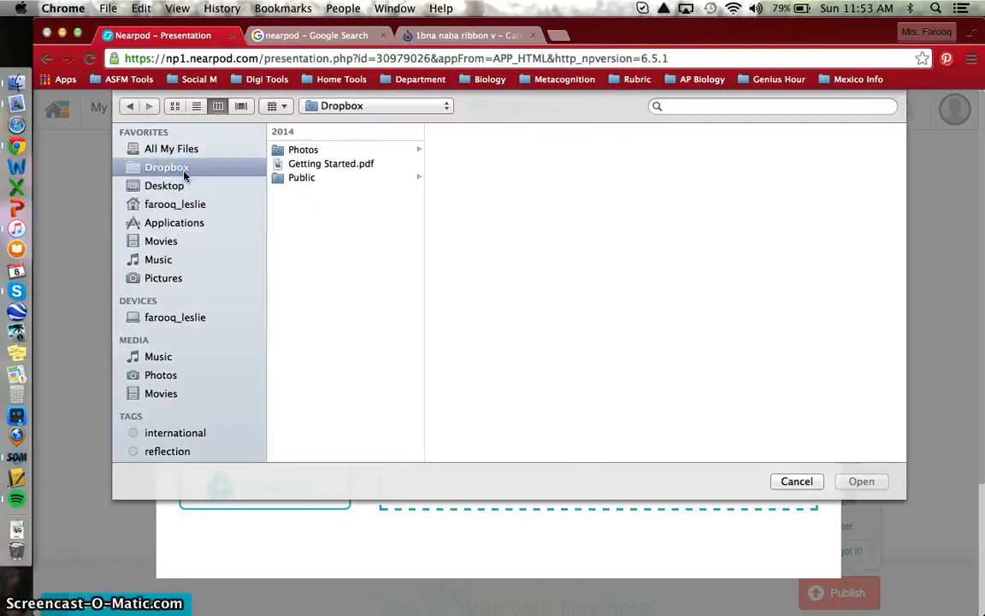
click(176, 185)
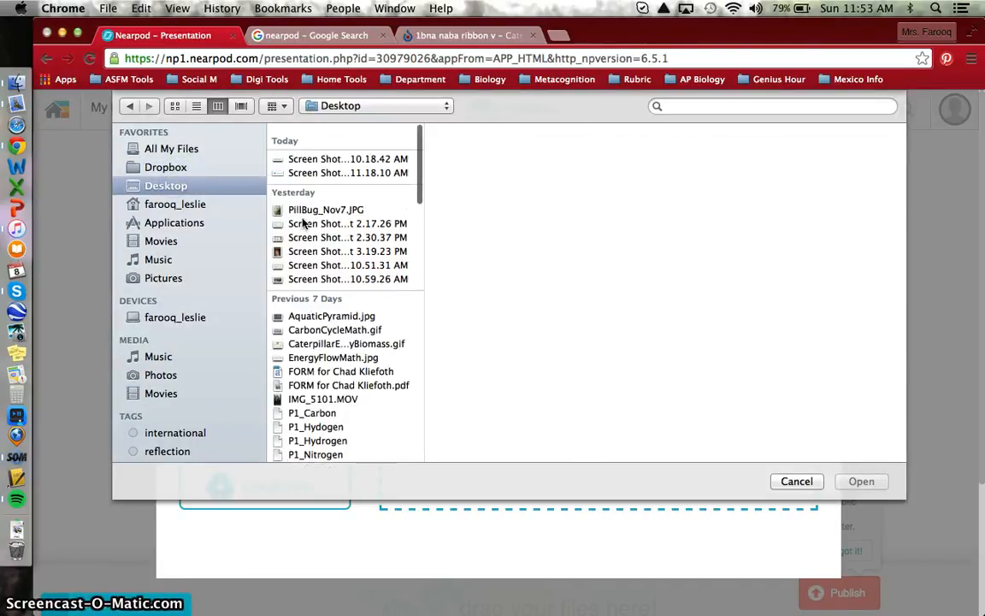
scroll(303, 222, down, 1)
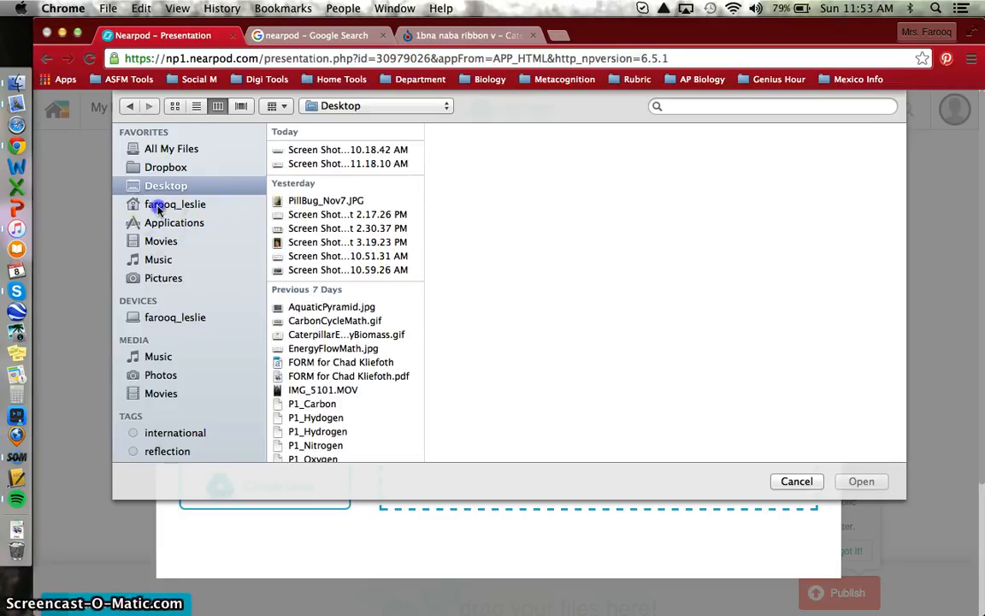
click(160, 204)
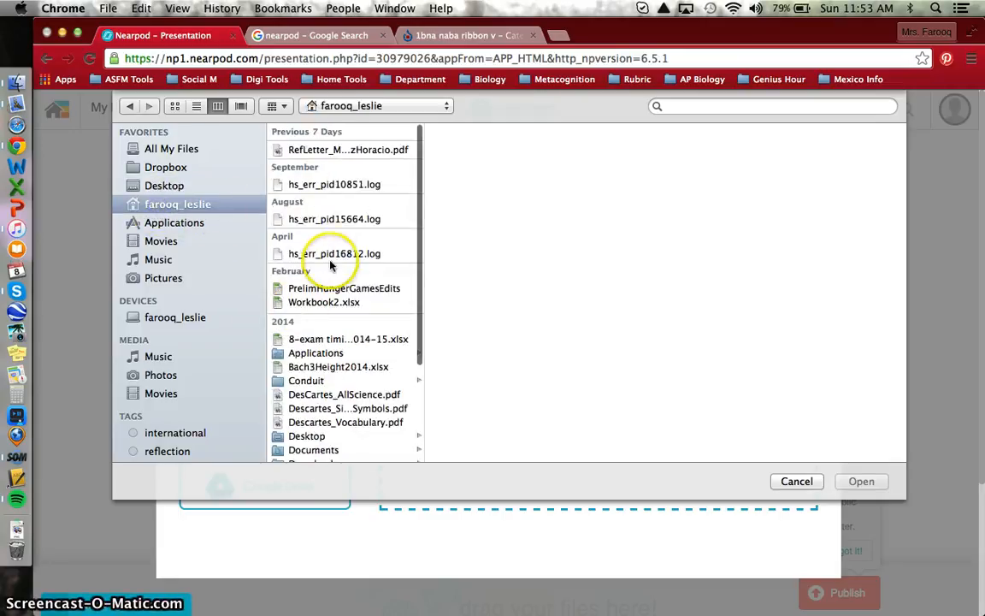
scroll(332, 261, up, 1)
scroll(332, 264, down, 1)
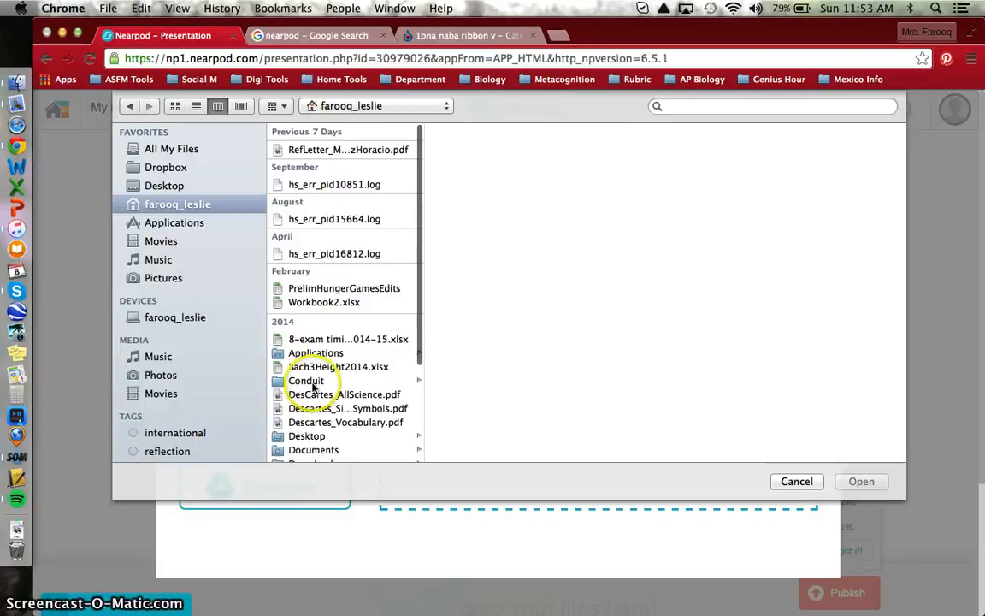
scroll(309, 442, down, 1)
click(313, 448)
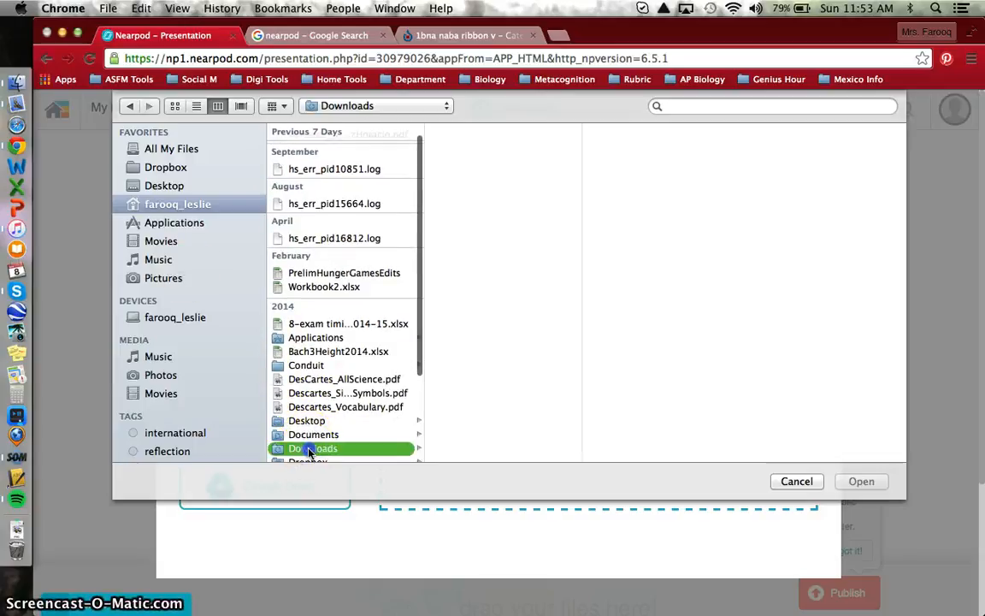
click(466, 151)
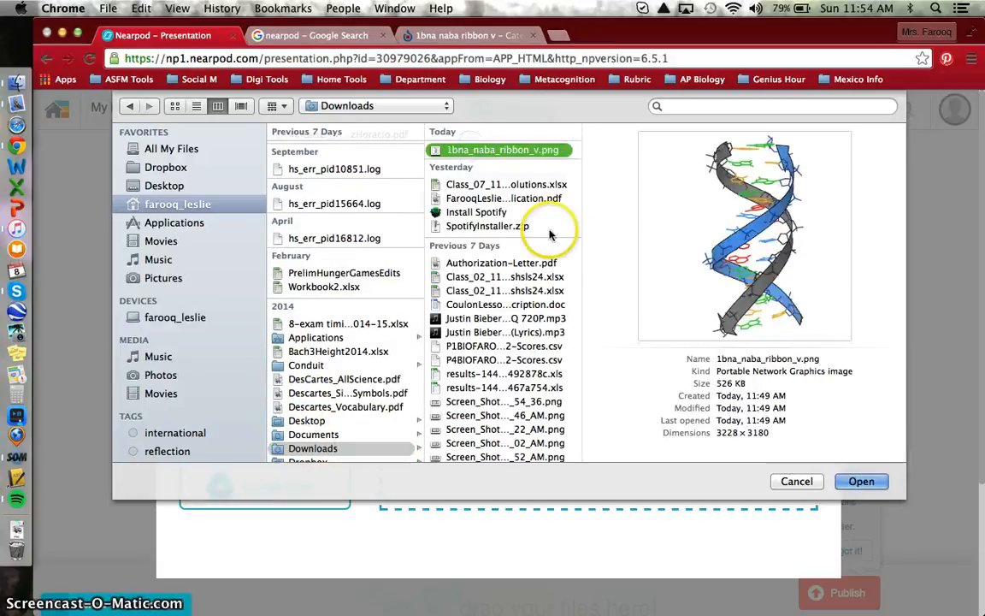
click(854, 482)
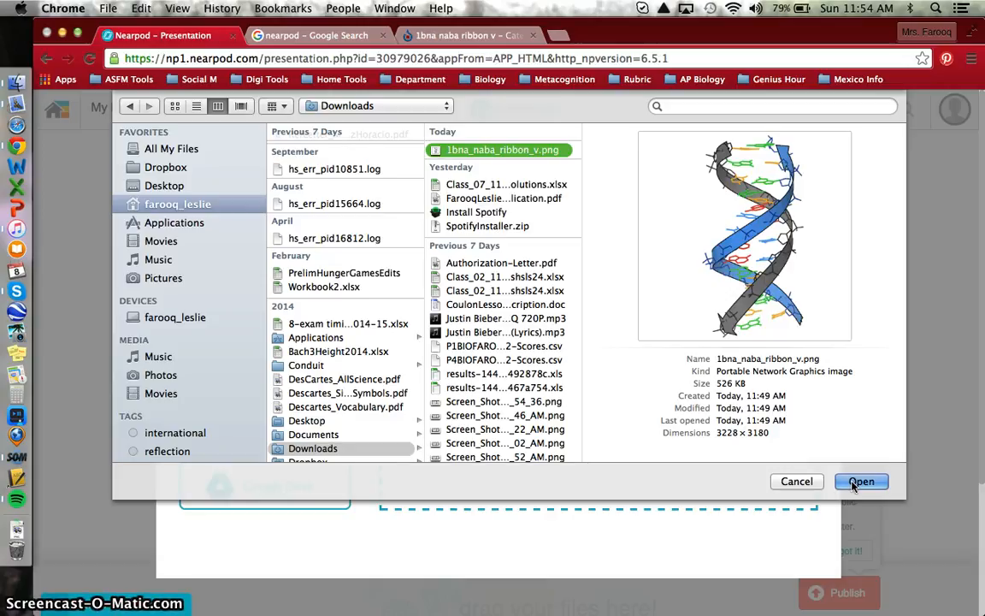
click(857, 482)
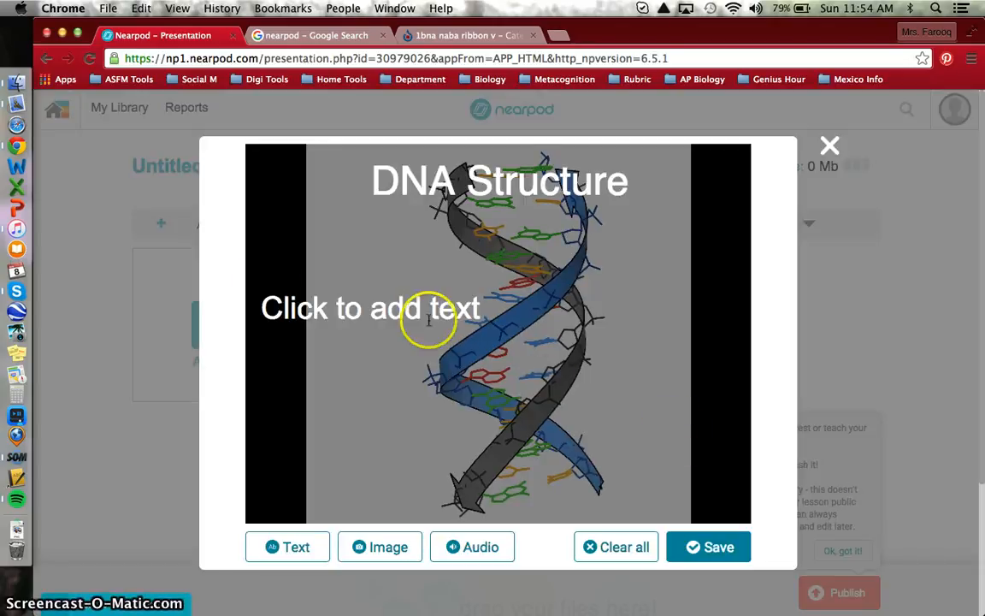
- Delete the empty body text box from the DNA Structure slide and save the slide
click(312, 318)
click(313, 276)
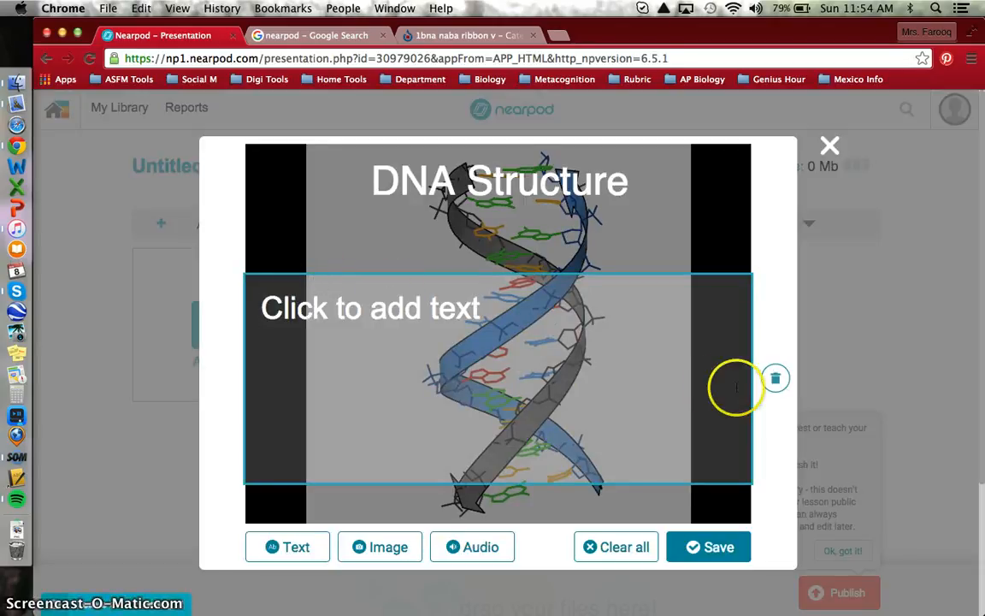
click(776, 377)
click(698, 554)
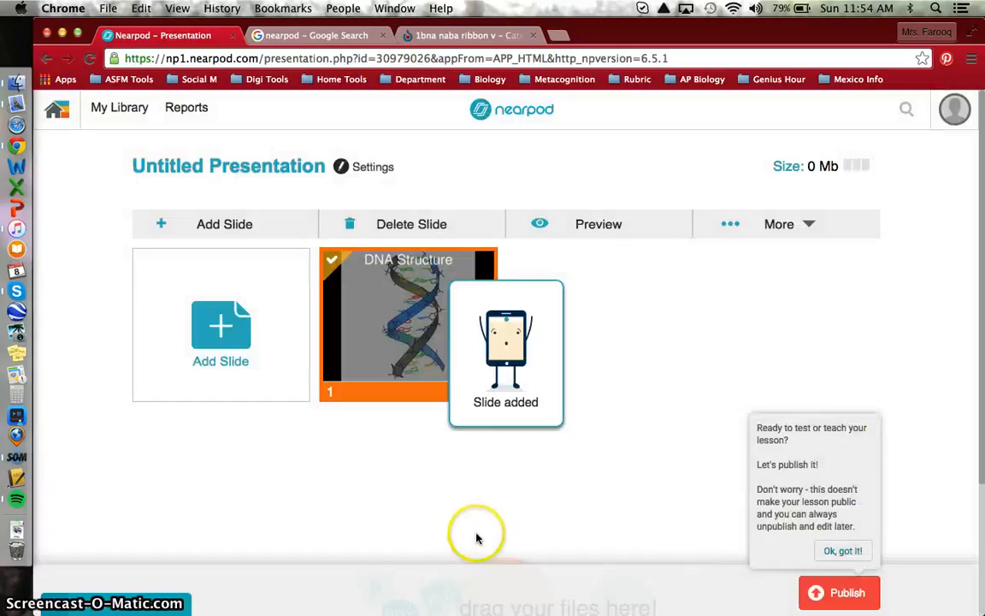
- Add a quiz activity to the presentation and title it "DNA Structure"
click(220, 334)
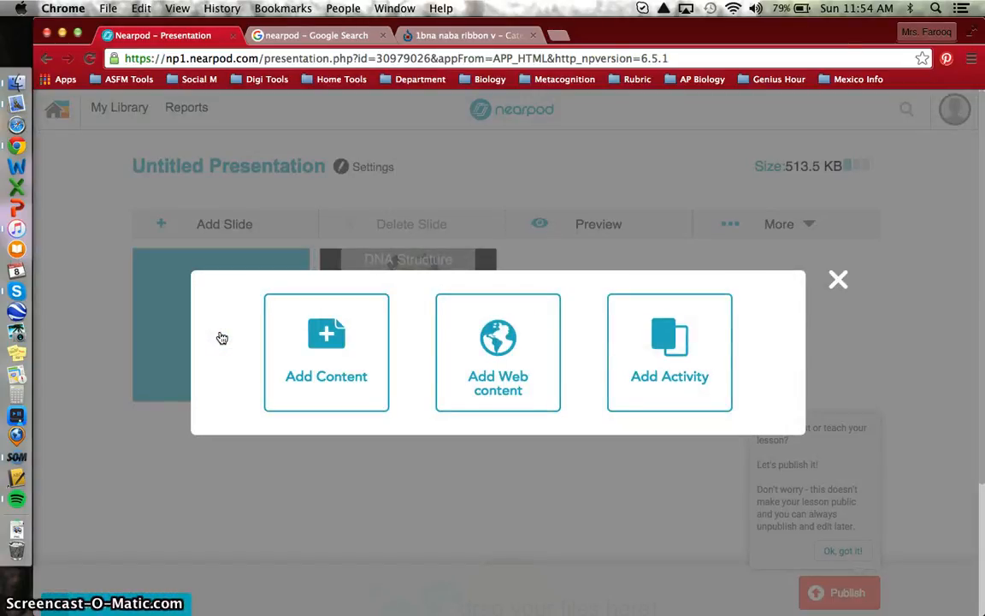
click(673, 346)
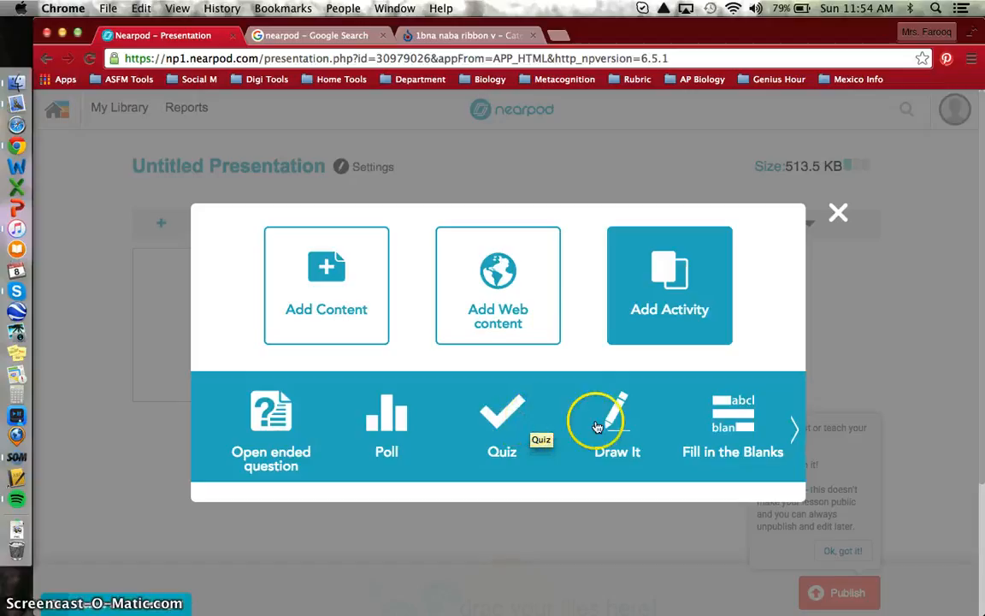
click(494, 423)
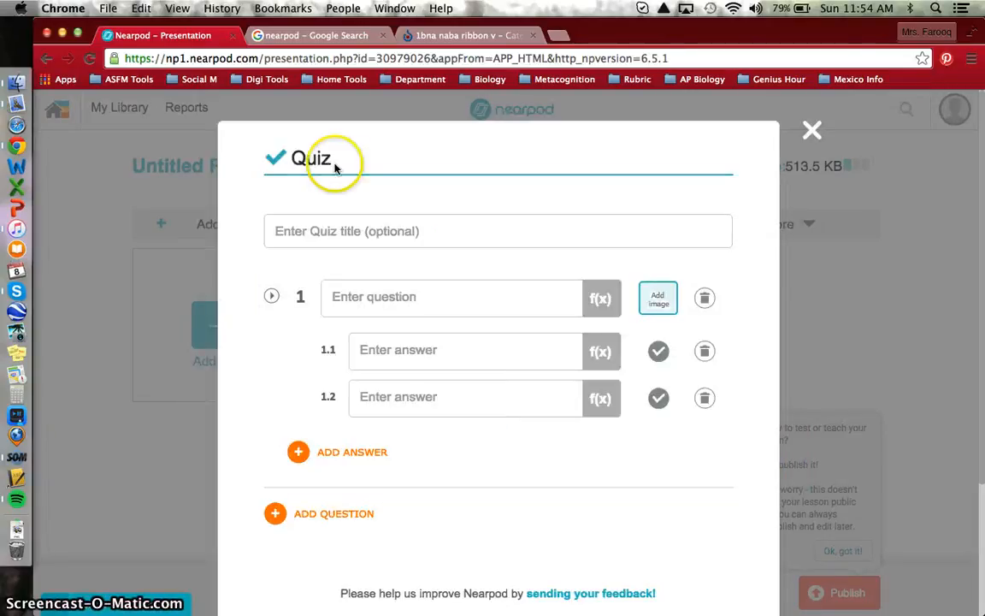
click(322, 231)
text(DNA Structure)
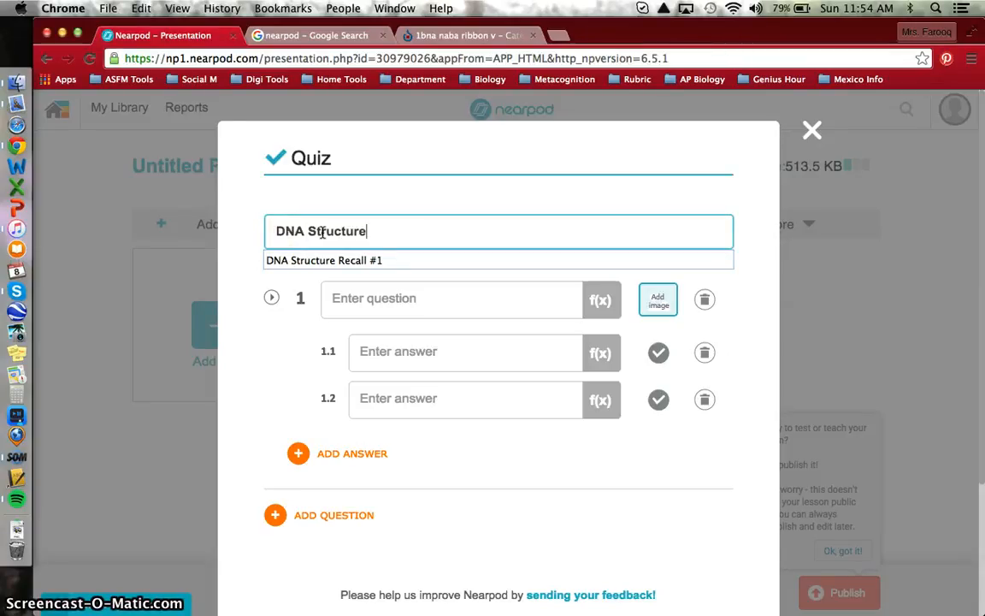
click(367, 260)
- Enter "Which of the following are complementary base pairs?" as the first quiz question
click(358, 285)
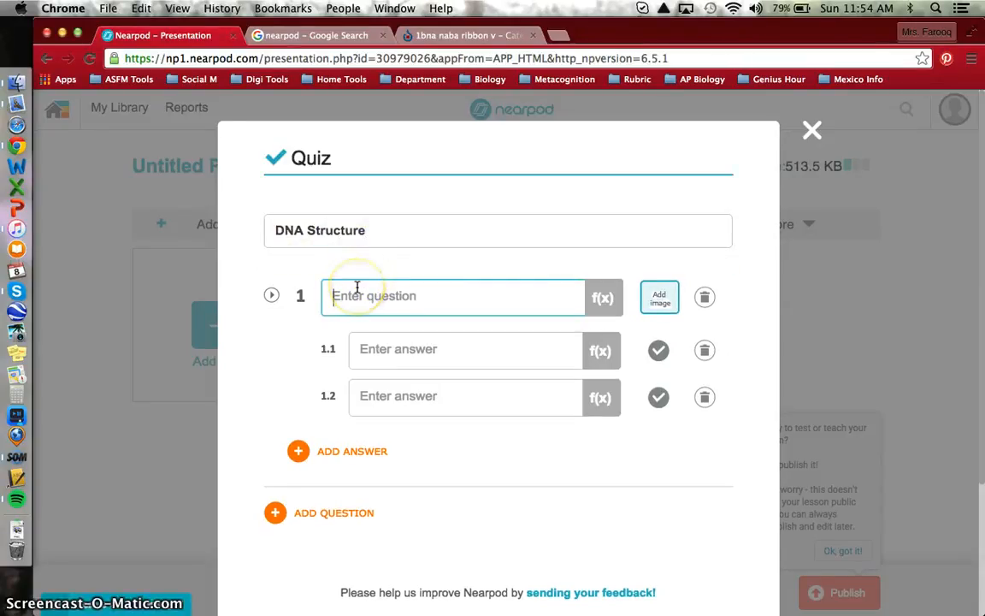
text(Which of t)
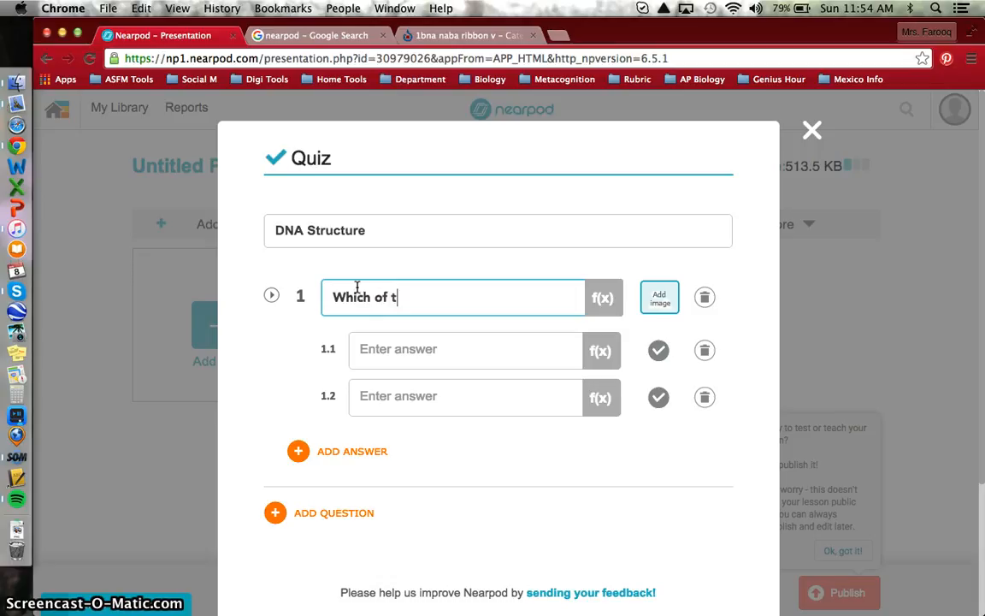
text(he following are)
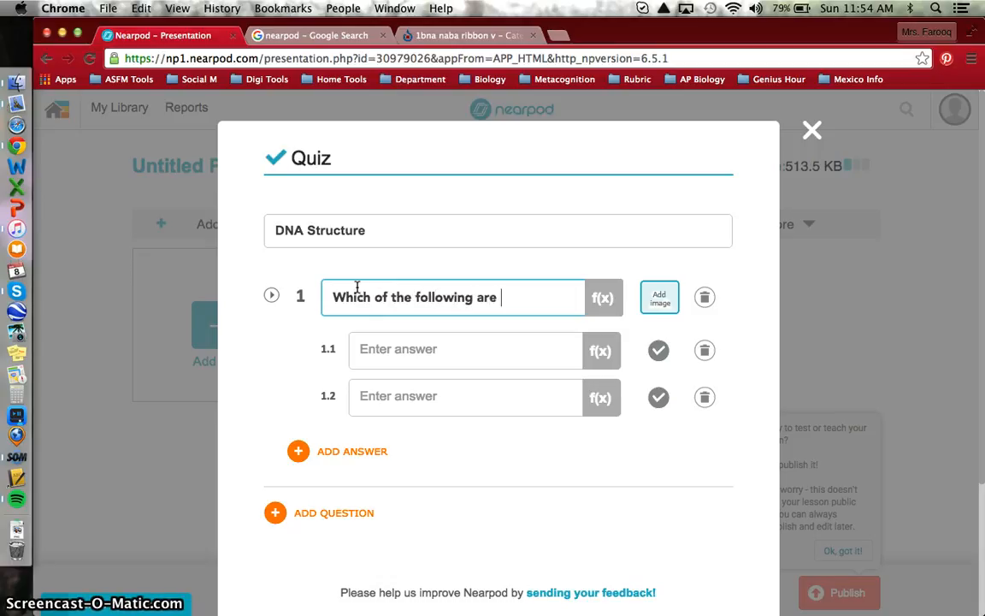
text( complementary b)
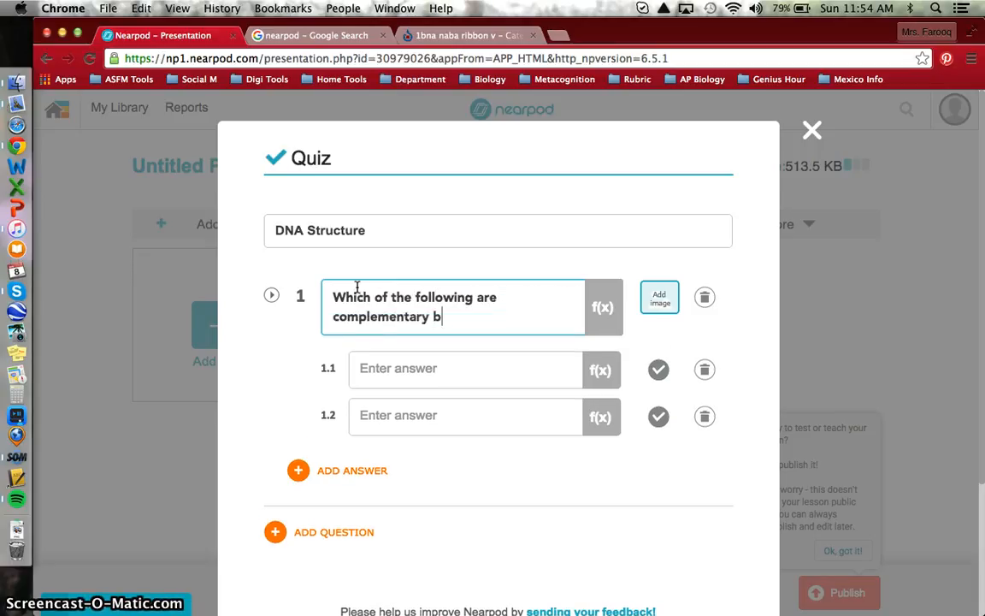
text(ase pairs?)
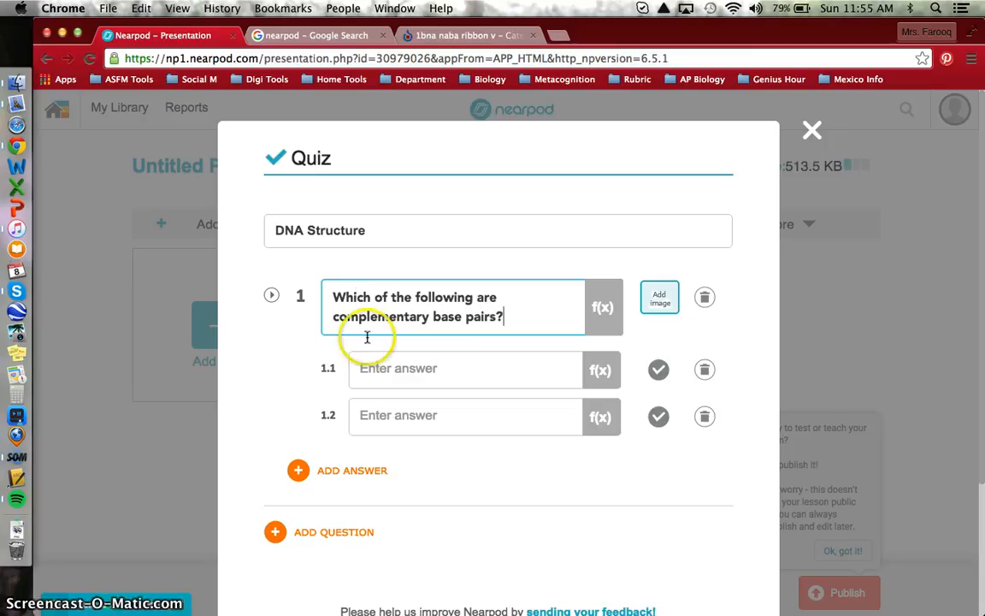
- Give question 1 the answer choices "Adenine and Guanine" and "Cytosine and Guanine", and add a third answer, "Thymine and Guanine"
click(378, 368)
text(Adenine)
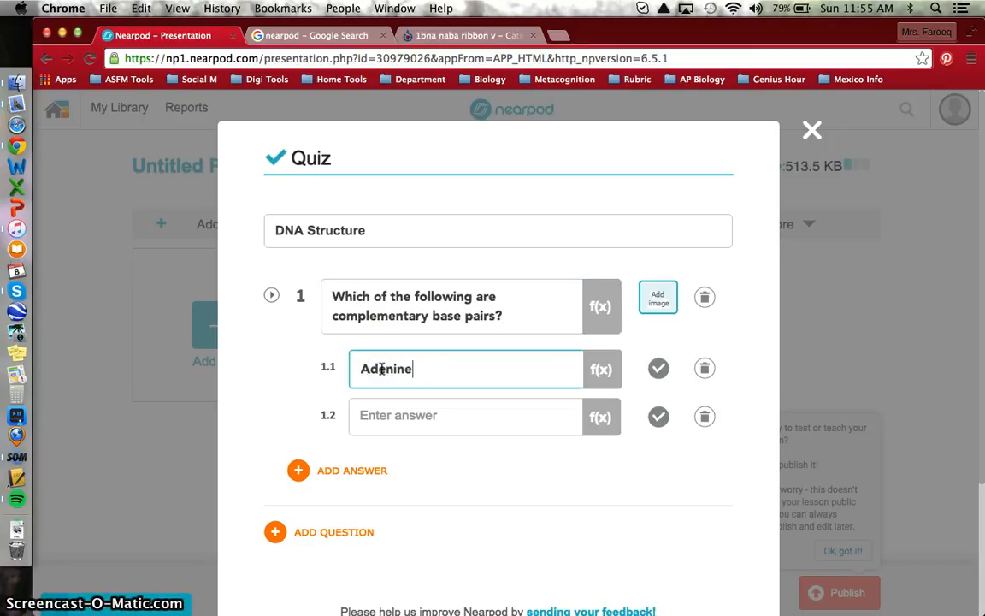
text( and Guanine)
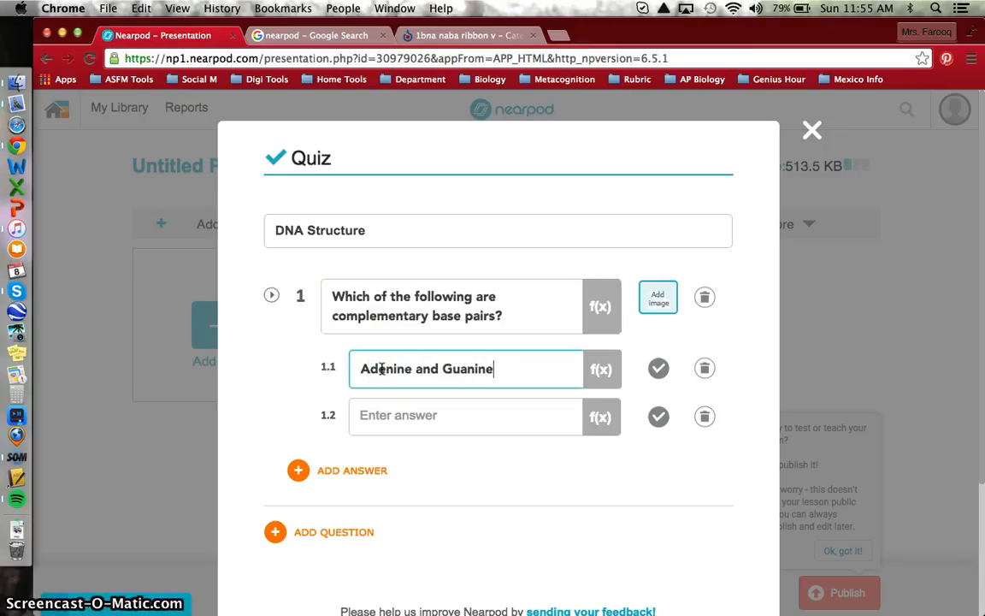
click(378, 414)
text(Cytosine and )
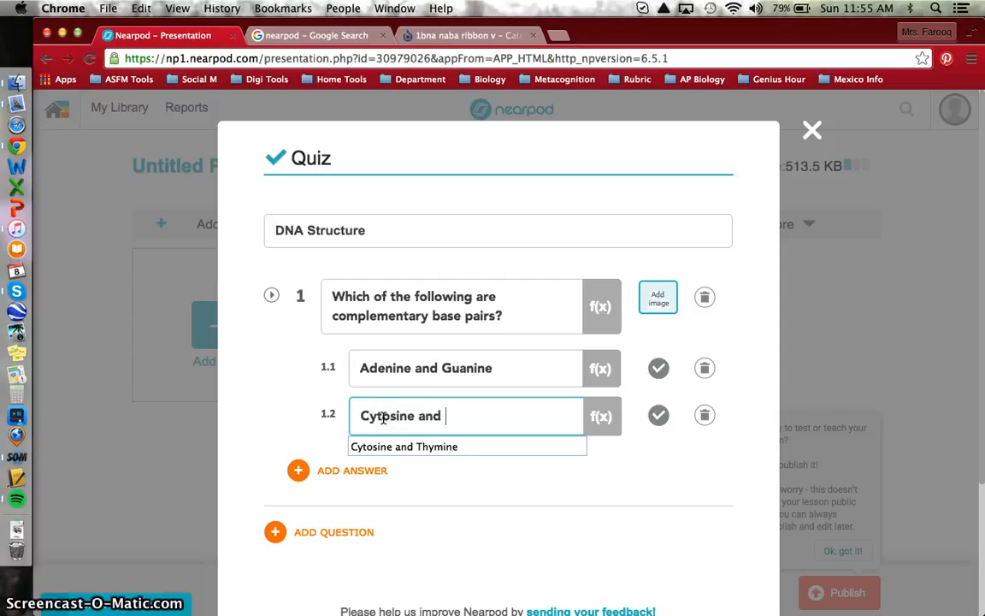
text(Guanine)
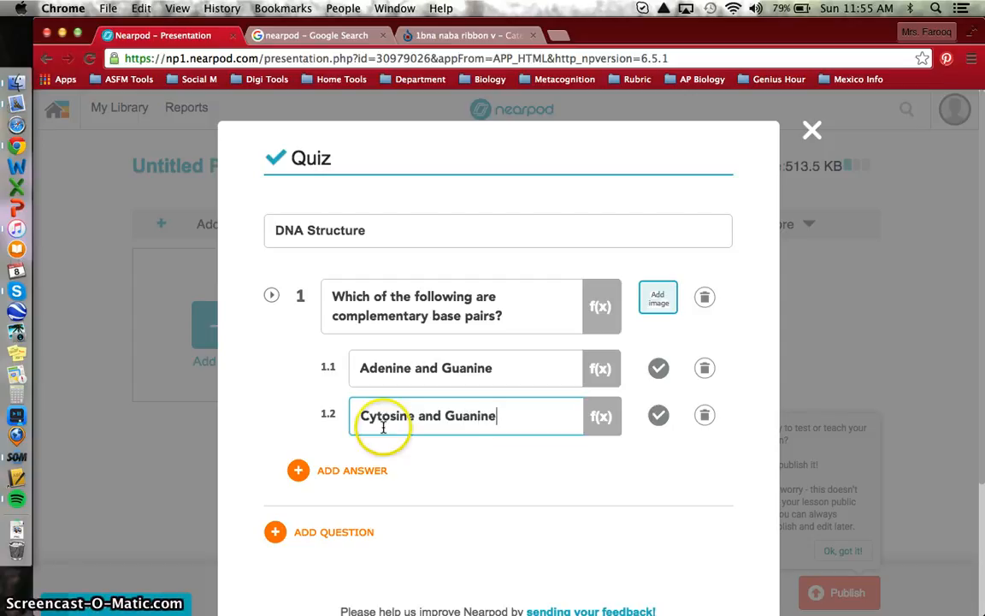
click(299, 470)
click(358, 468)
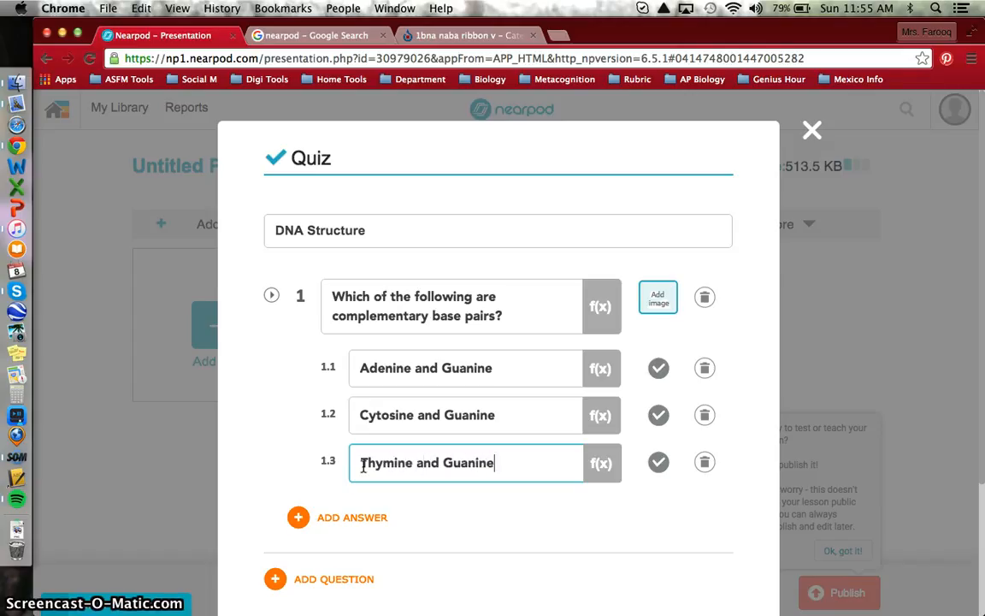
- Mark "Cytosine and Guanine" as the correct answer to question 1 and save the quiz
click(658, 416)
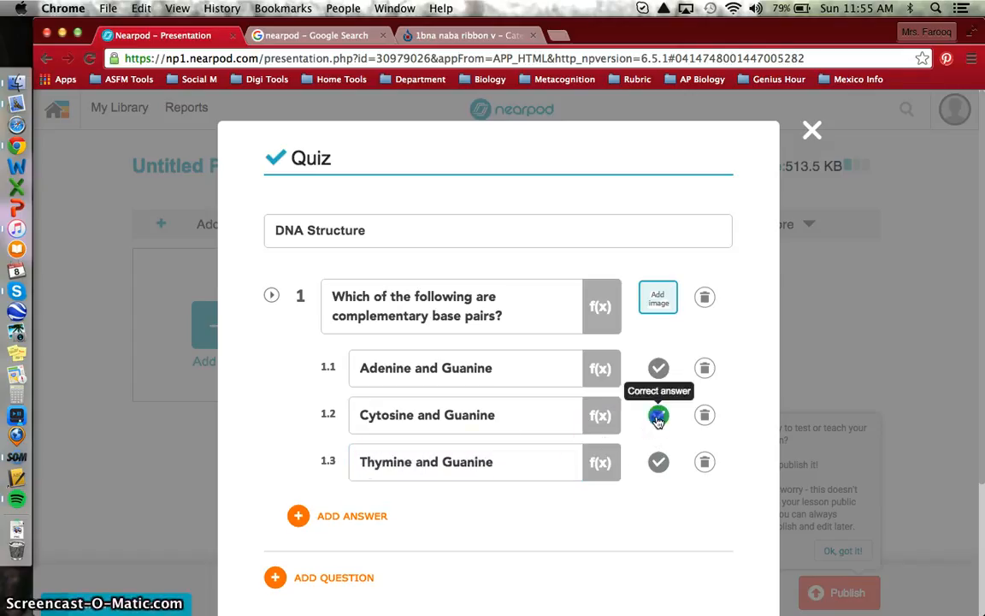
scroll(554, 512, down, 3)
scroll(554, 512, up, 2)
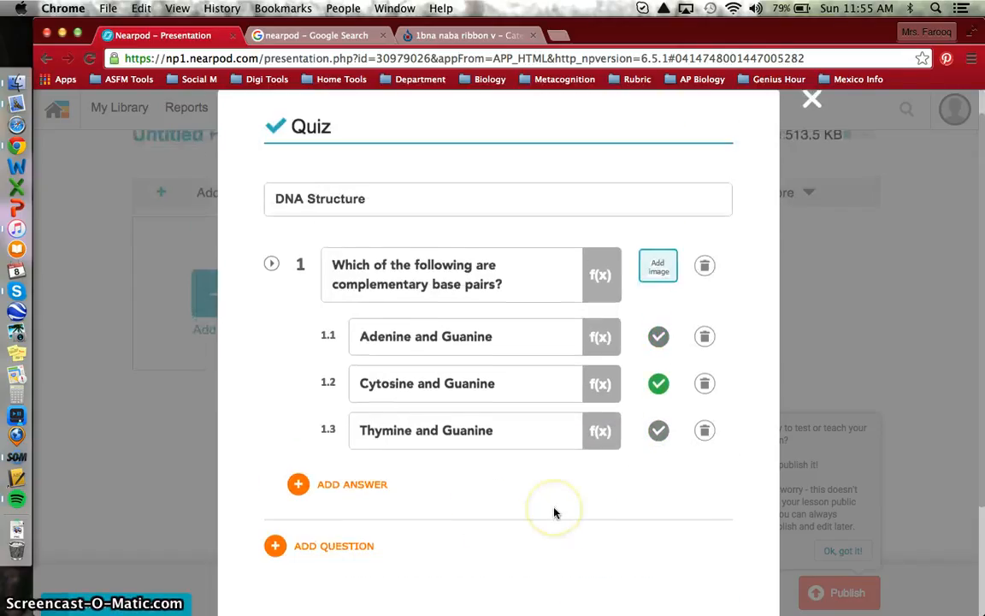
scroll(451, 527, down, 3)
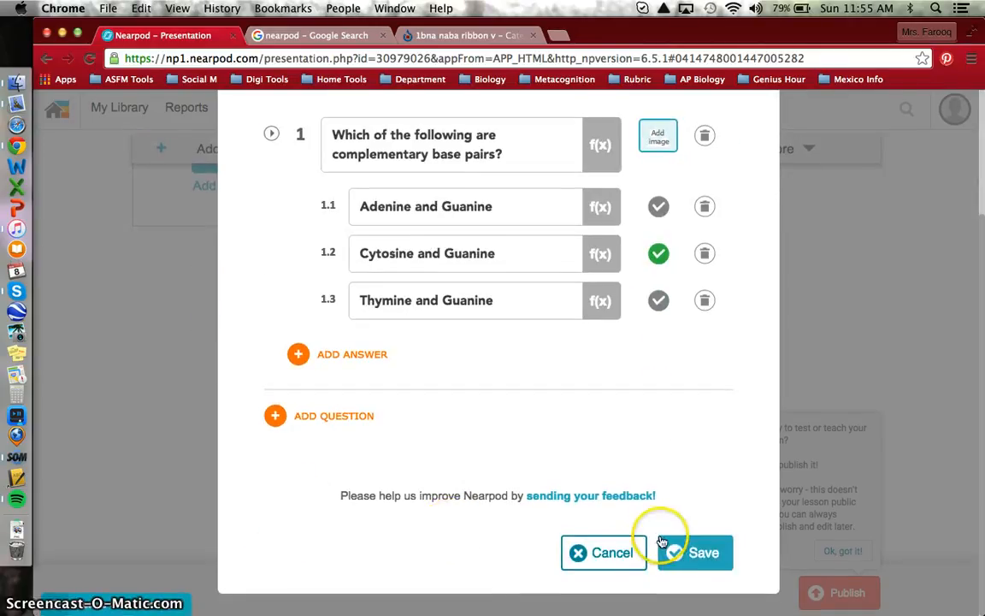
click(689, 554)
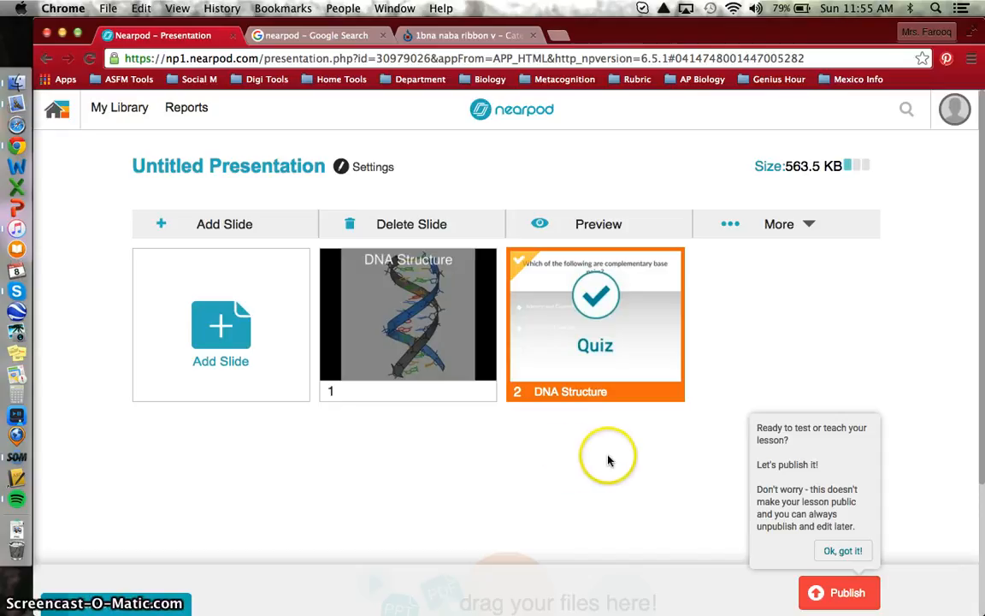
- Start publishing the presentation, naming it "DNA Structure" and entering "DNA structure" as its description
click(849, 601)
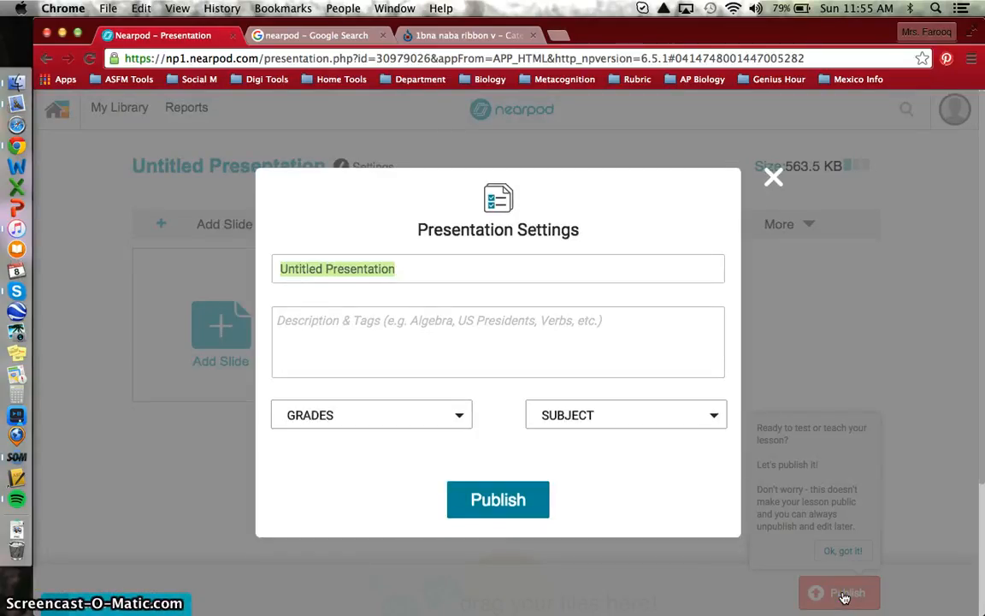
text(DNA S)
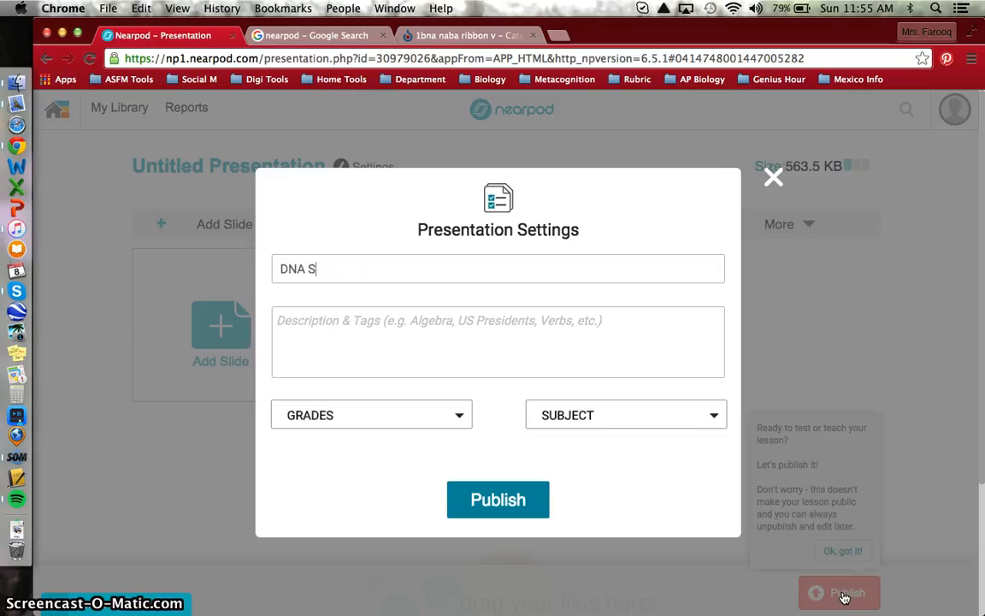
text(tructure)
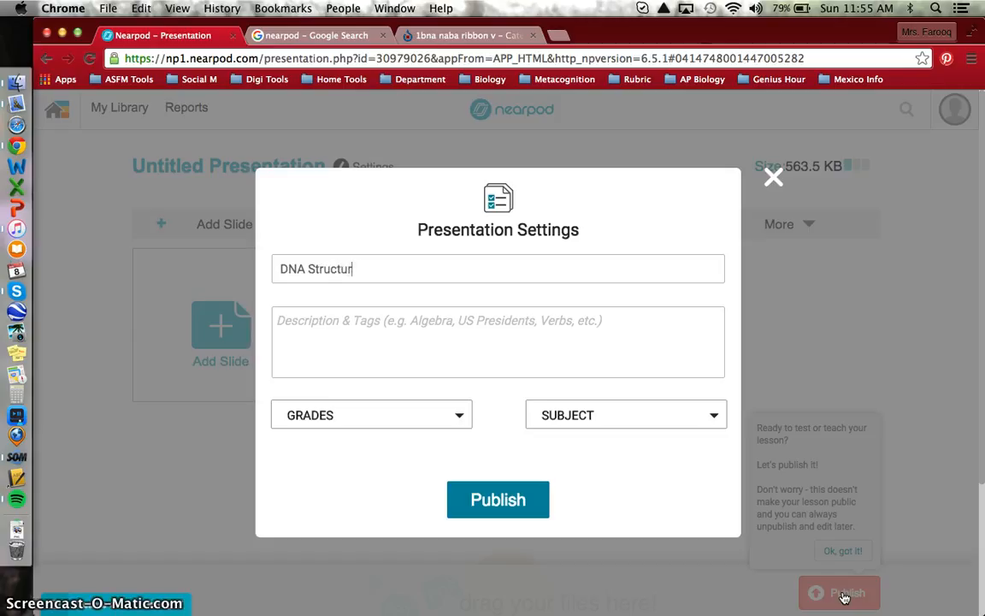
click(356, 336)
text(DNA)
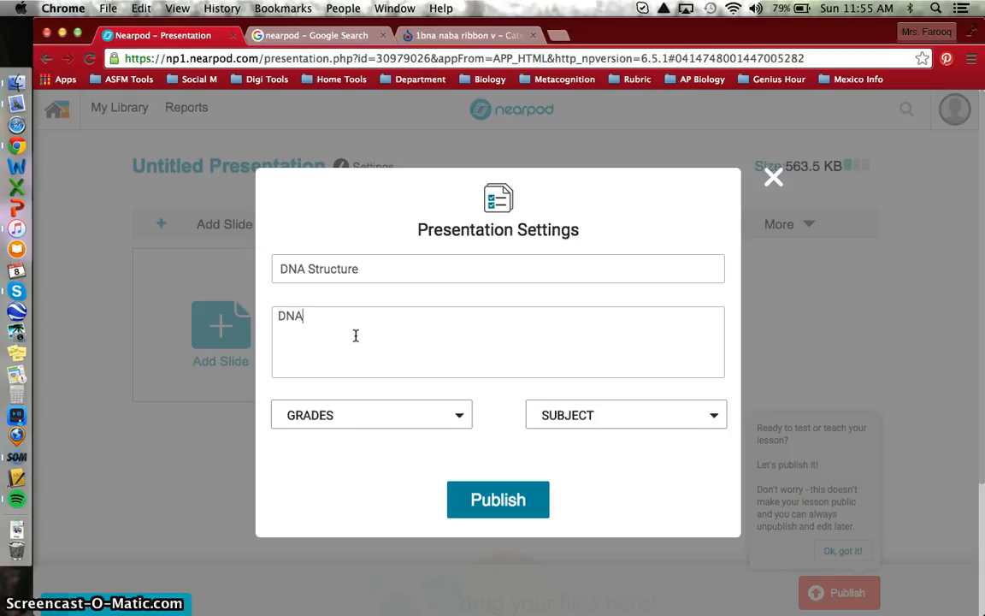
text( structure)
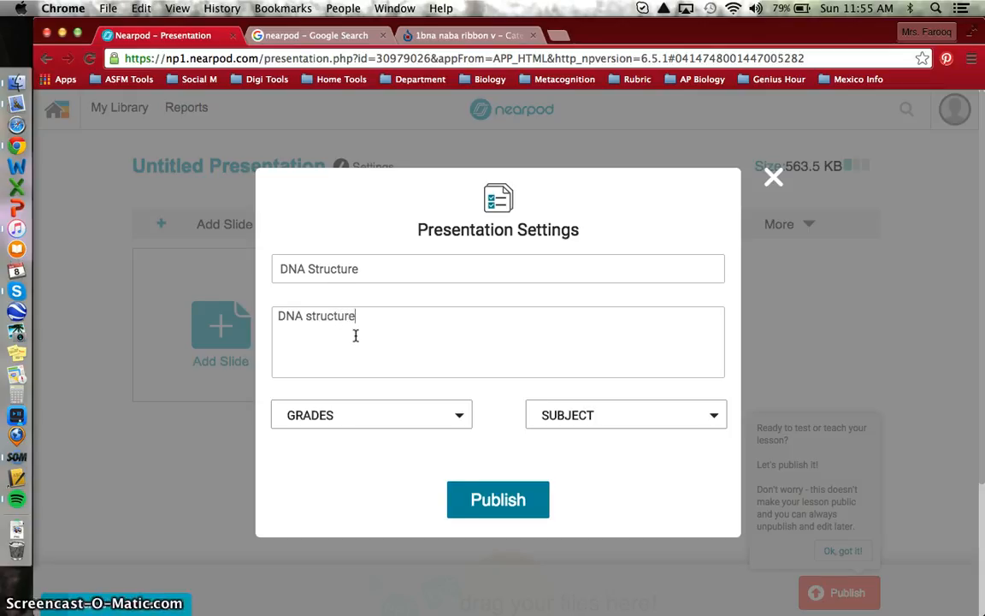
- Assign the presentation to 10th and 11th grade with Science as its subject, and publish it
click(389, 425)
click(398, 259)
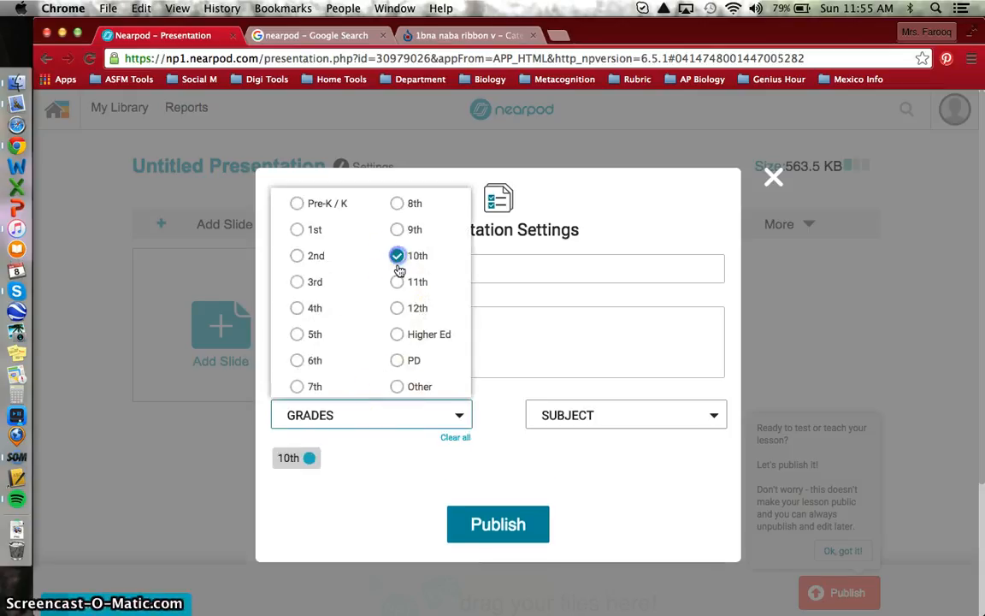
click(398, 282)
click(592, 414)
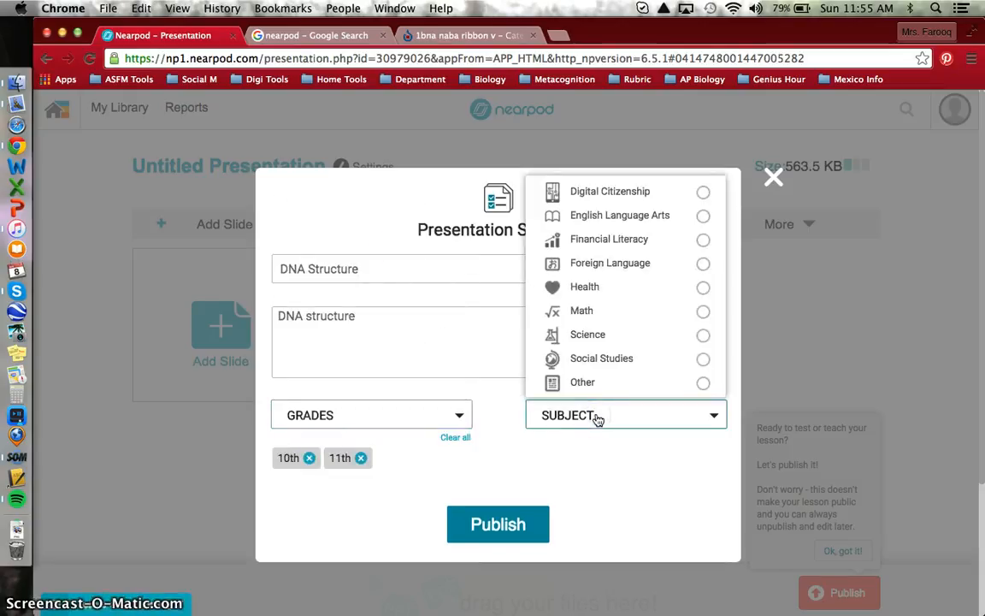
click(703, 340)
click(507, 522)
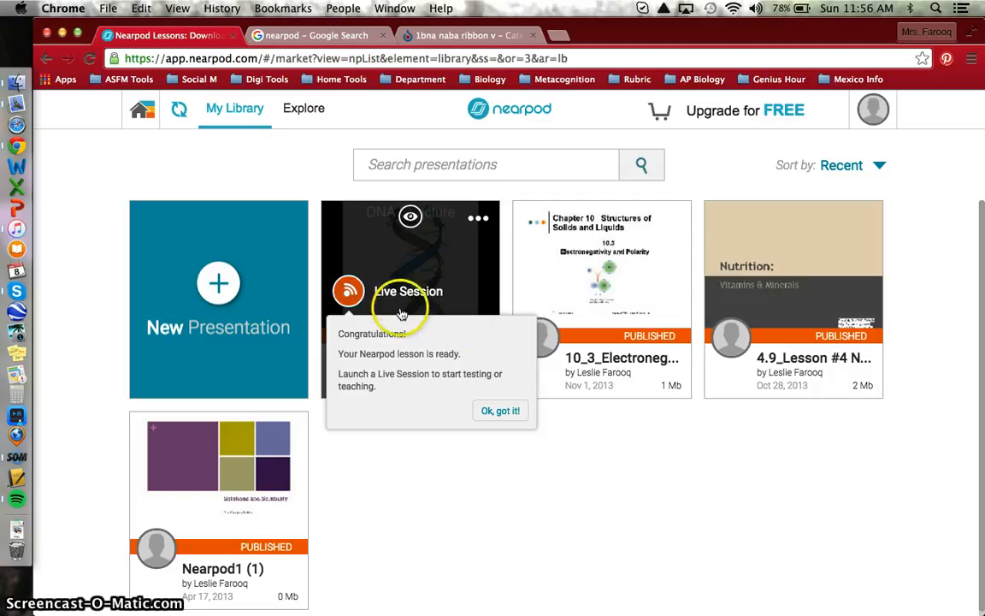
- Launch a live session of the DNA Structure lesson, dismiss the PIN sharing dialog, and advance to the quiz question
click(349, 292)
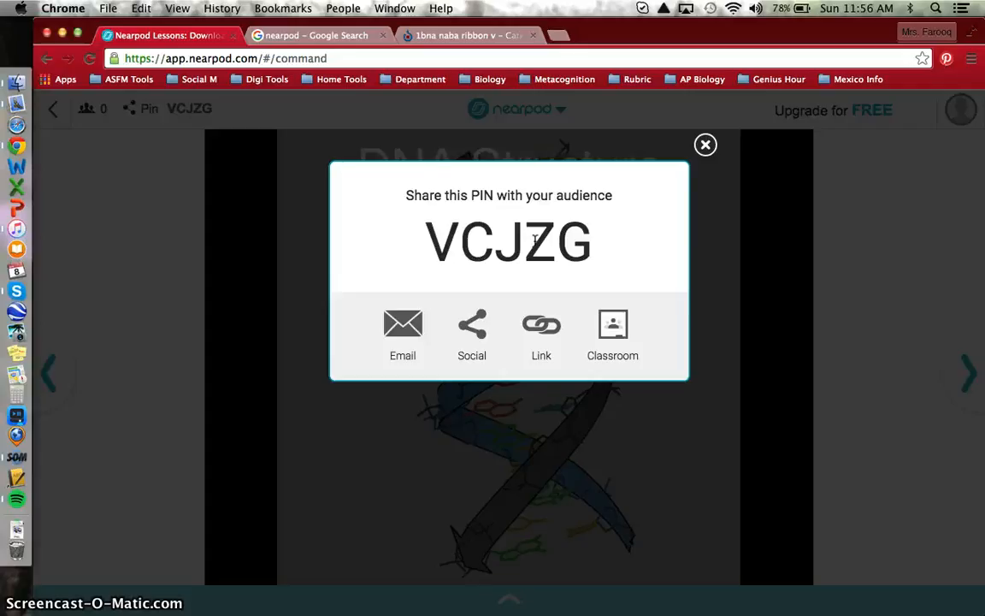
click(703, 143)
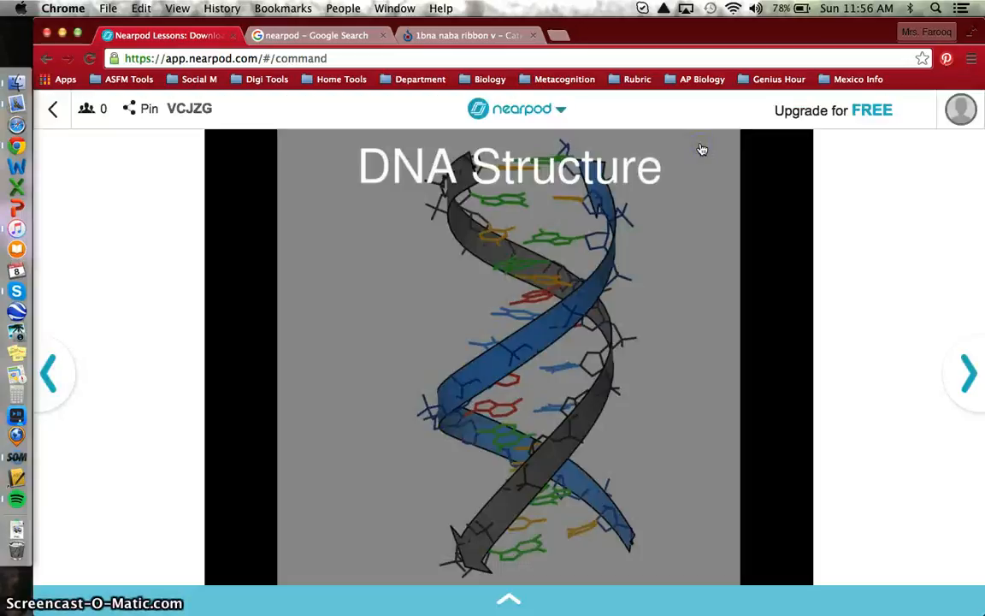
click(104, 117)
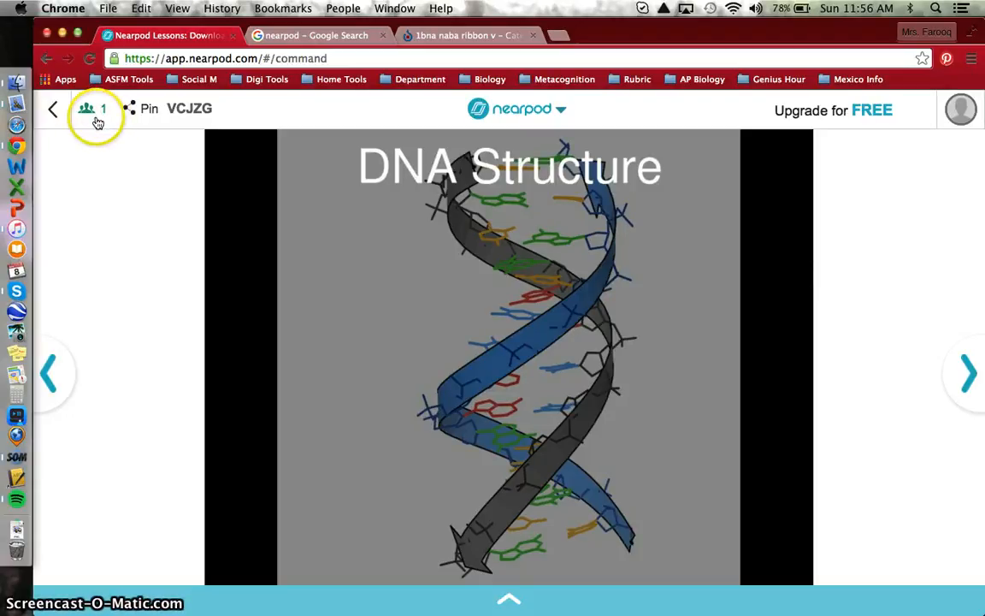
click(969, 376)
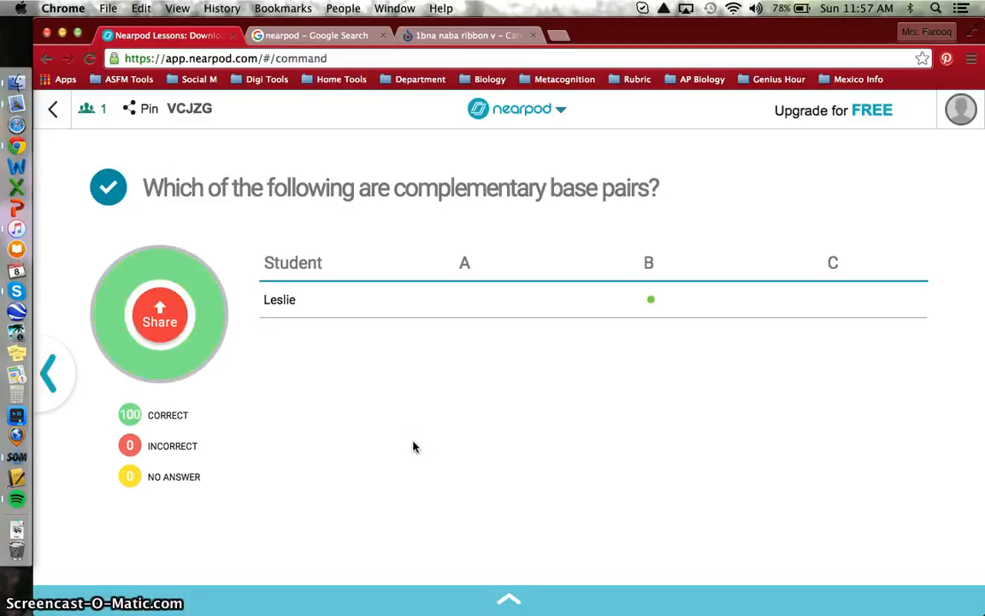
click(479, 405)
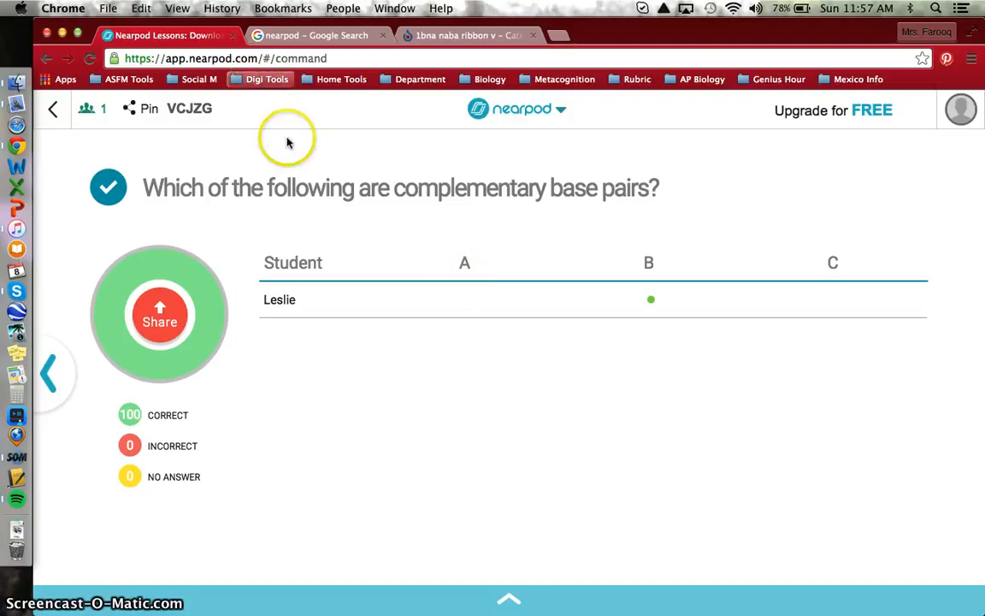
- Leave the DNA Structure session and launch a new live session of Nearpod1 (1) without resuming its active one, dismissing the PIN dialog
click(54, 112)
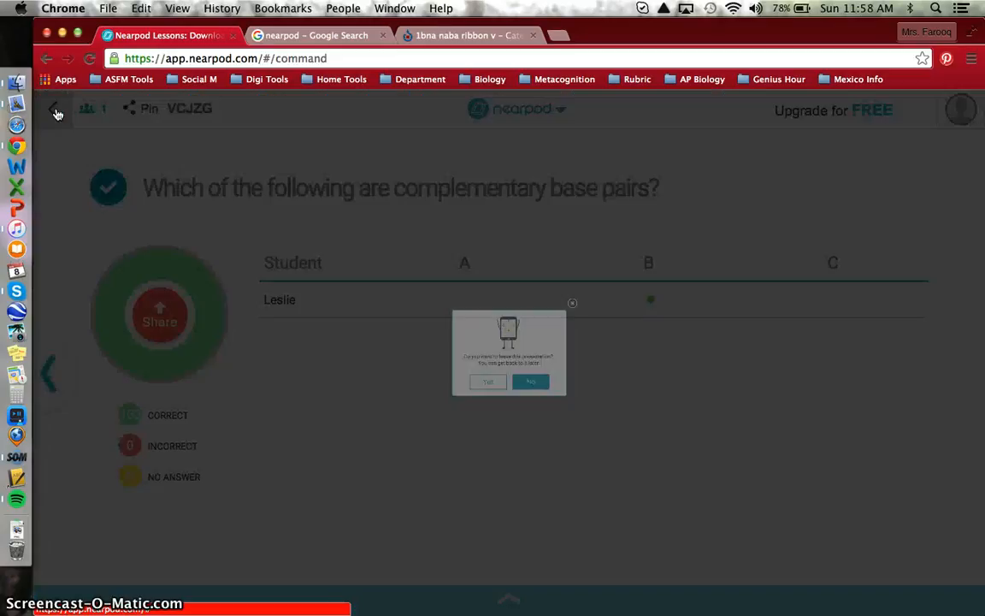
click(450, 423)
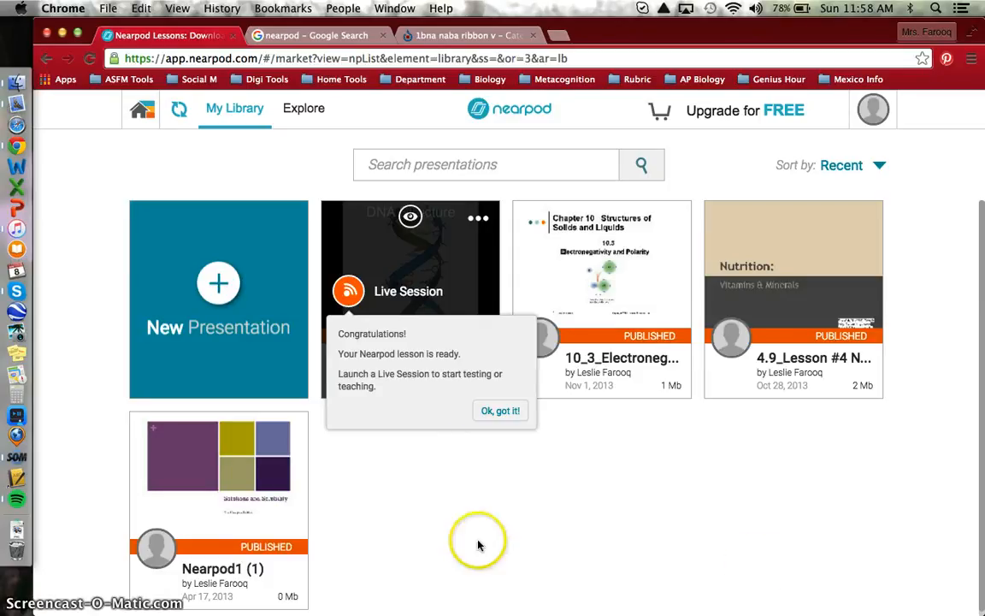
mouse_move(242, 515)
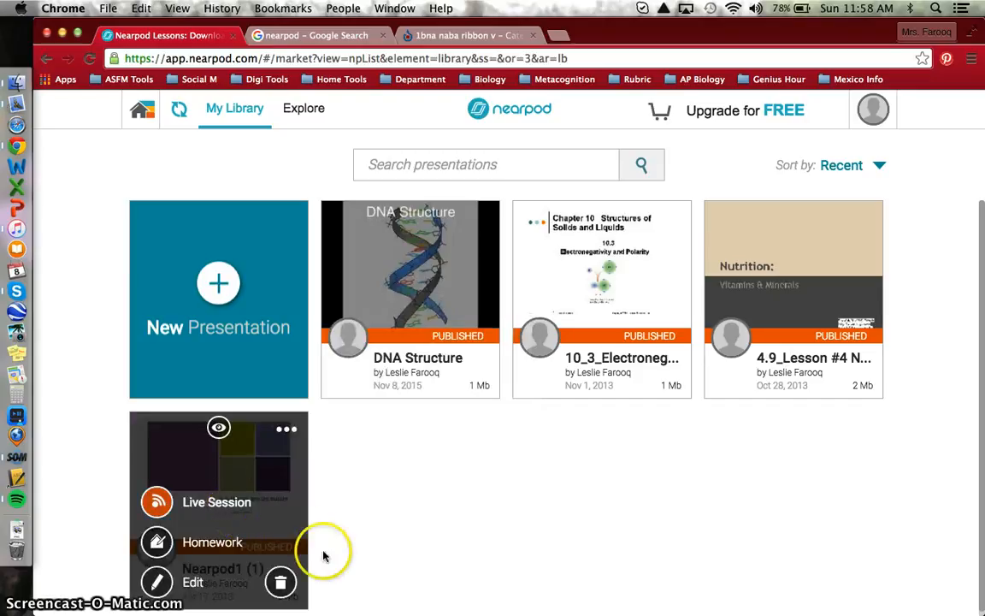
click(160, 503)
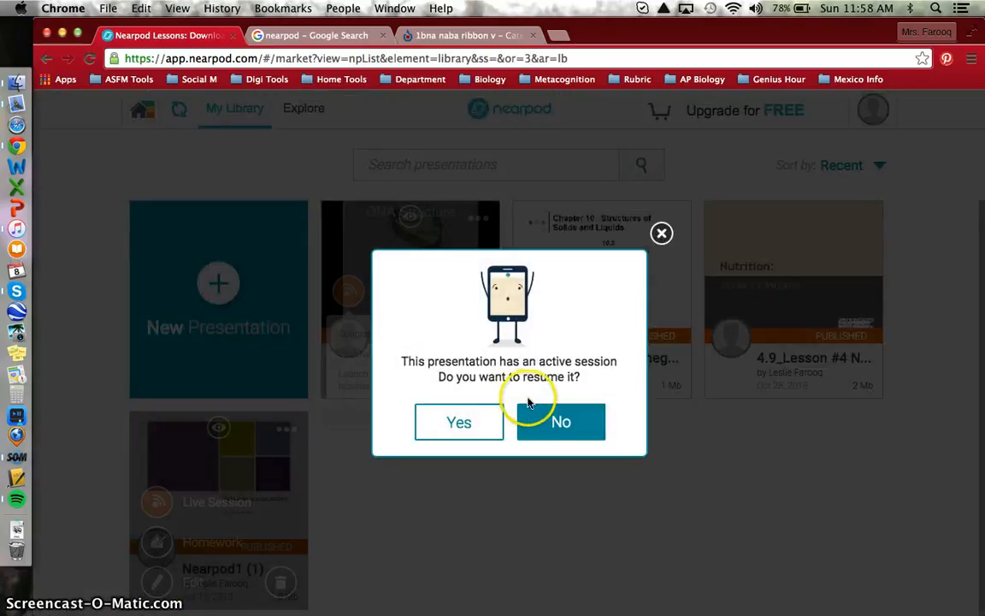
click(548, 427)
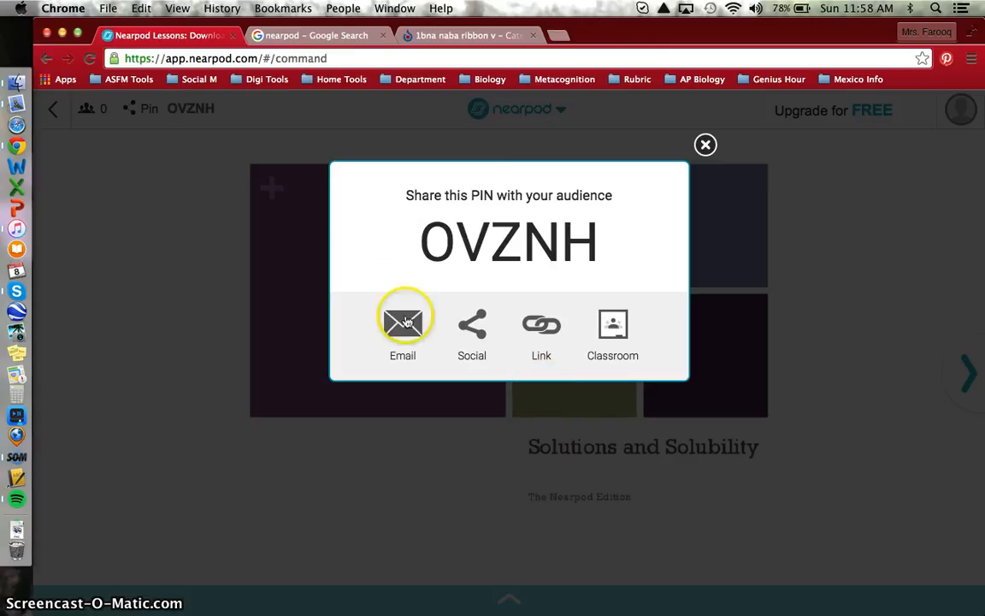
click(705, 144)
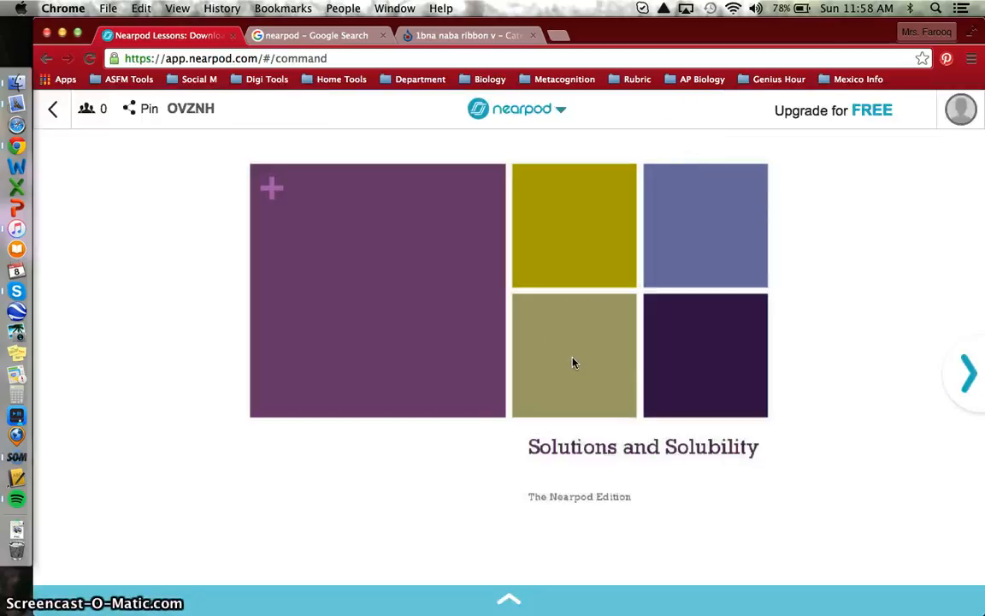
- Advance the Solutions and Solubility session past the student list and the Learning Check: Circling Answers slide to its drawing activity
click(965, 382)
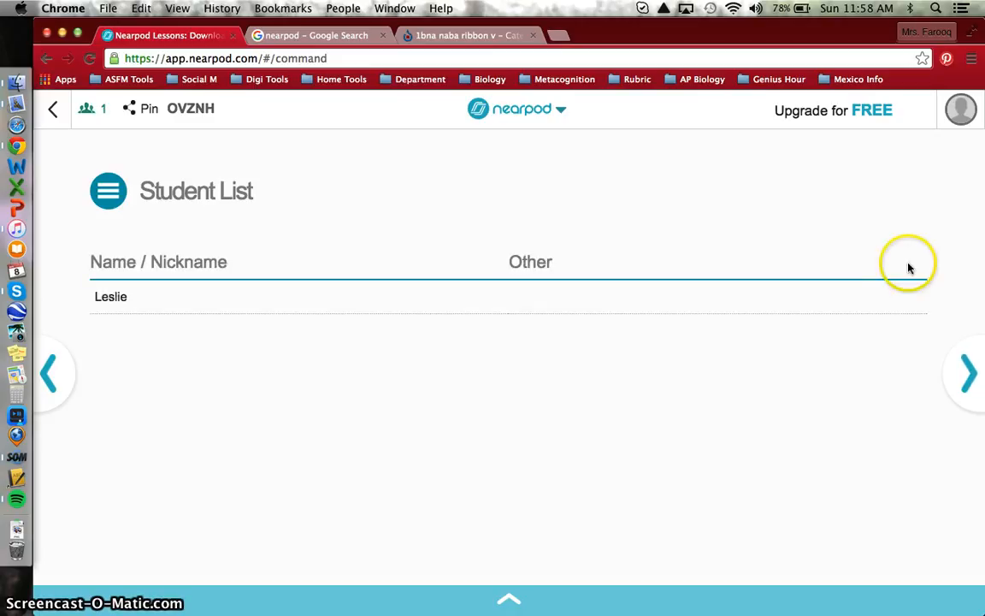
click(964, 375)
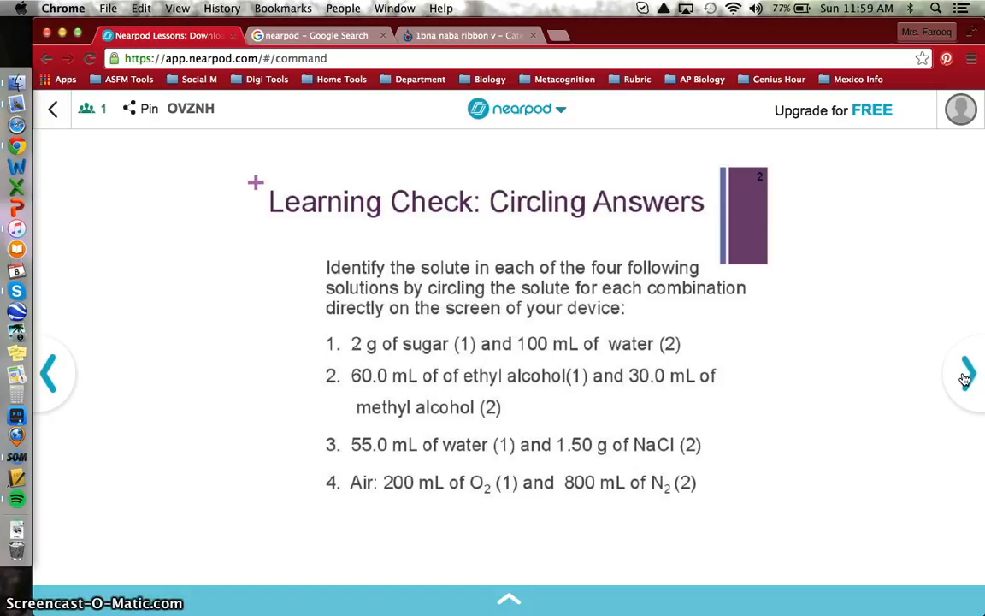
click(964, 378)
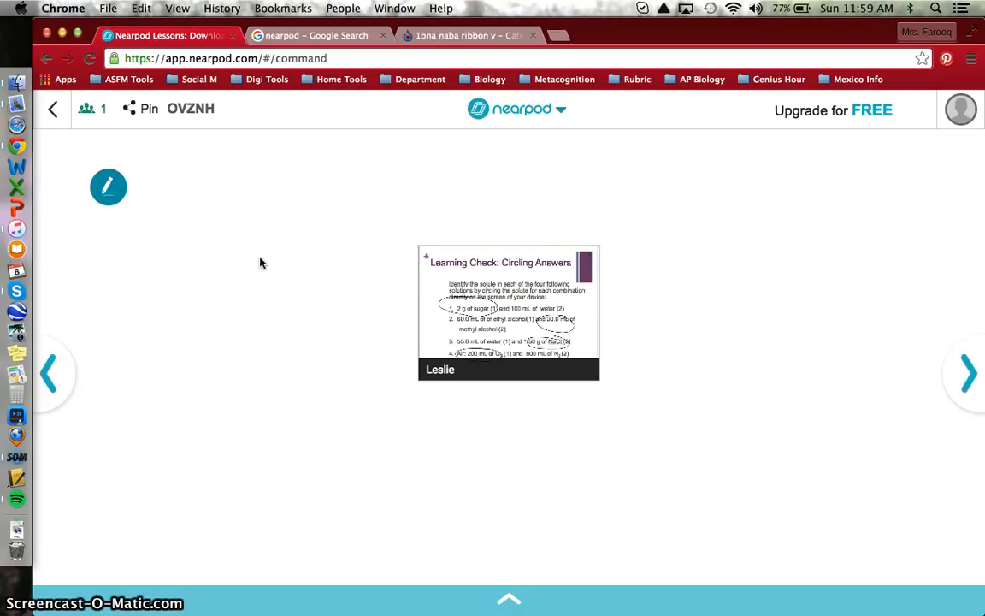
click(28, 465)
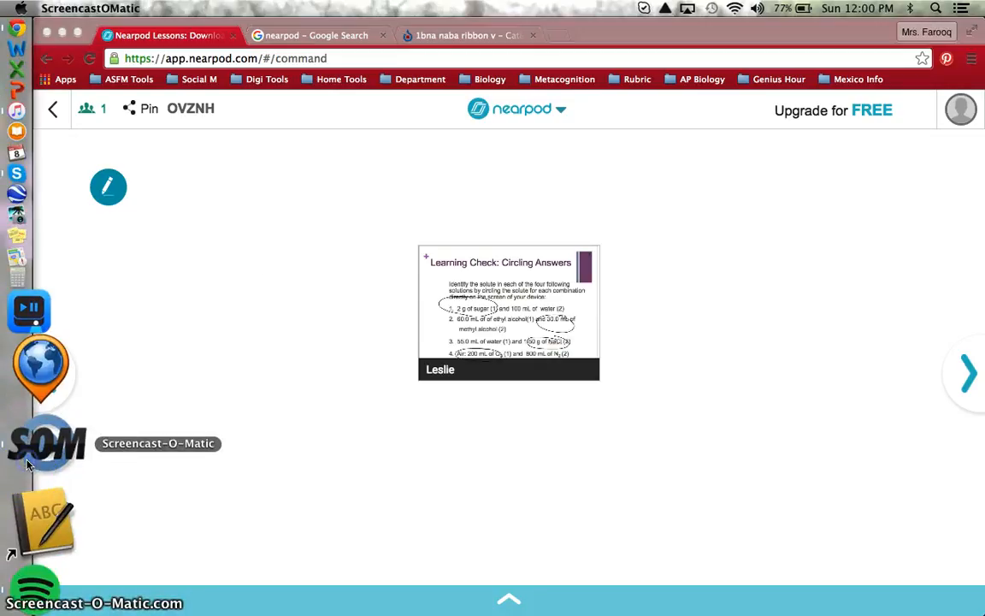